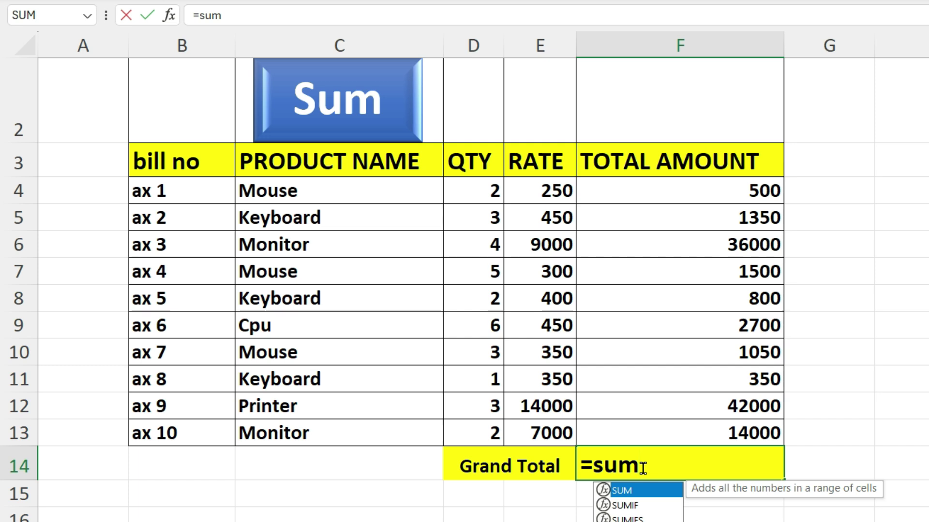
# Step: Complete the Grand Total formula in F14 as =SUM(F4:F13)
pyautogui.press('Tab')
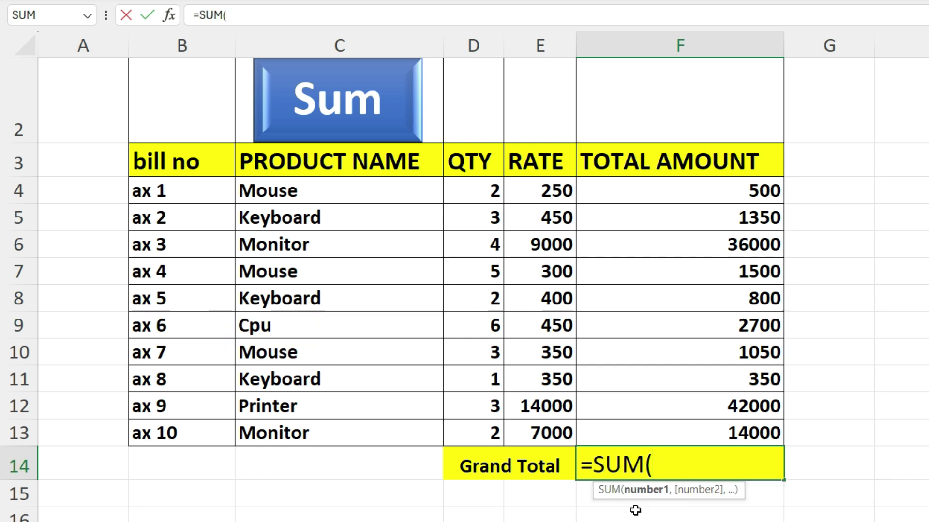
pyautogui.moveTo(719, 190); pyautogui.dragTo(720, 426)
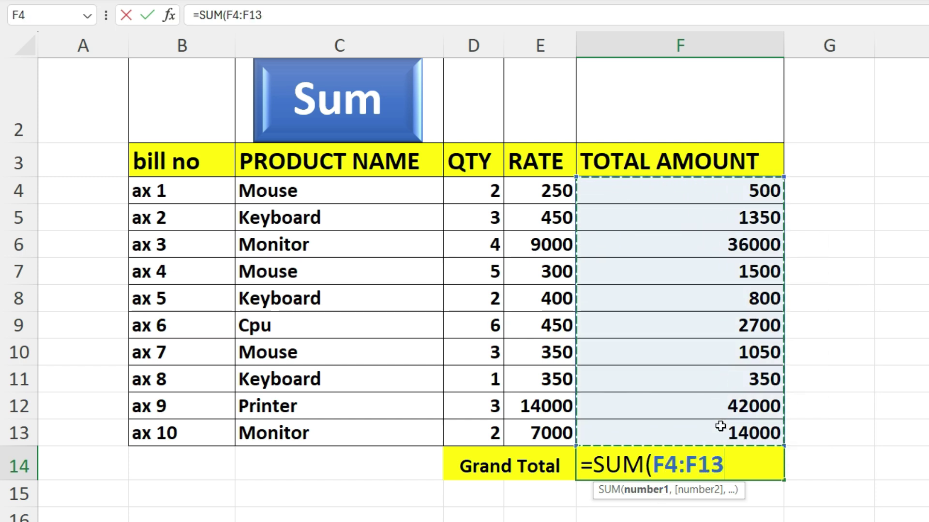
pyautogui.write(')')
pyautogui.press('Return')
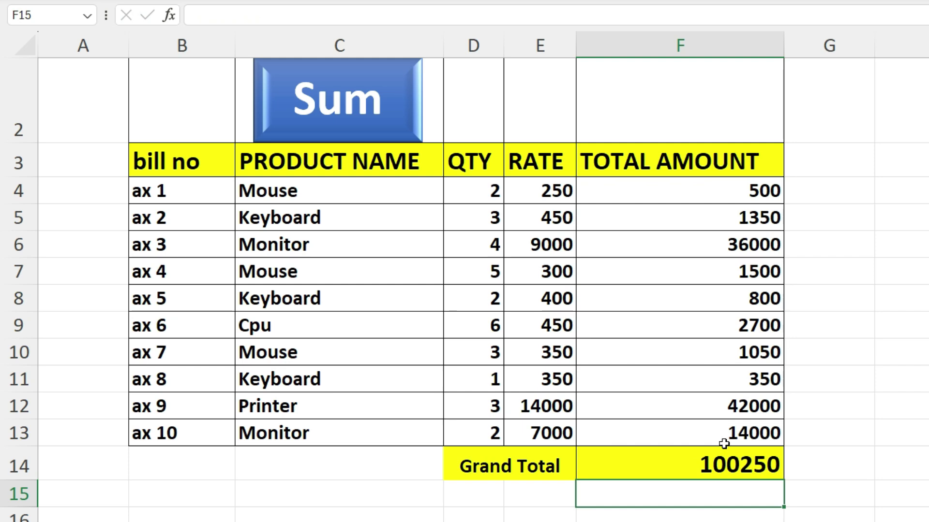
# Step: Clear the Grand Total in F14 and recreate it with AutoSum over F4:F13
pyautogui.click(669, 465)
pyautogui.press('Delete')
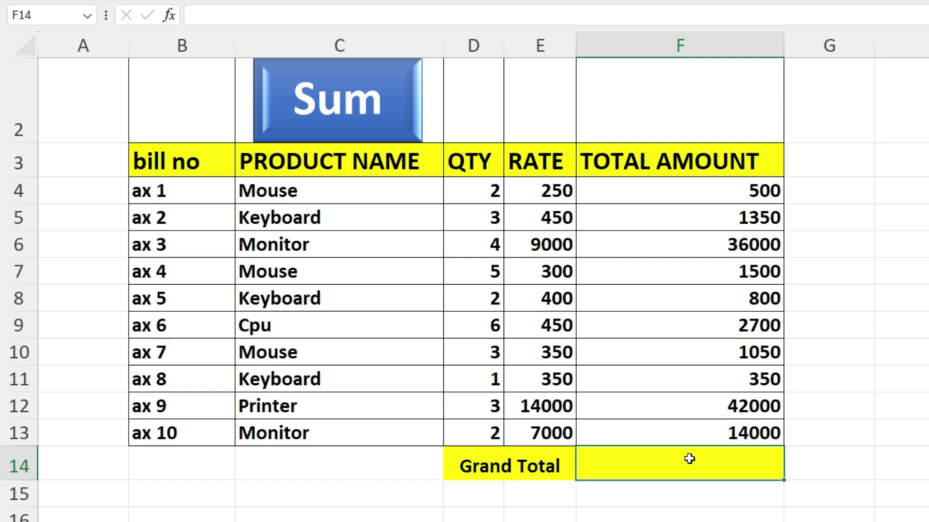
pyautogui.hotkey('alt', '=')
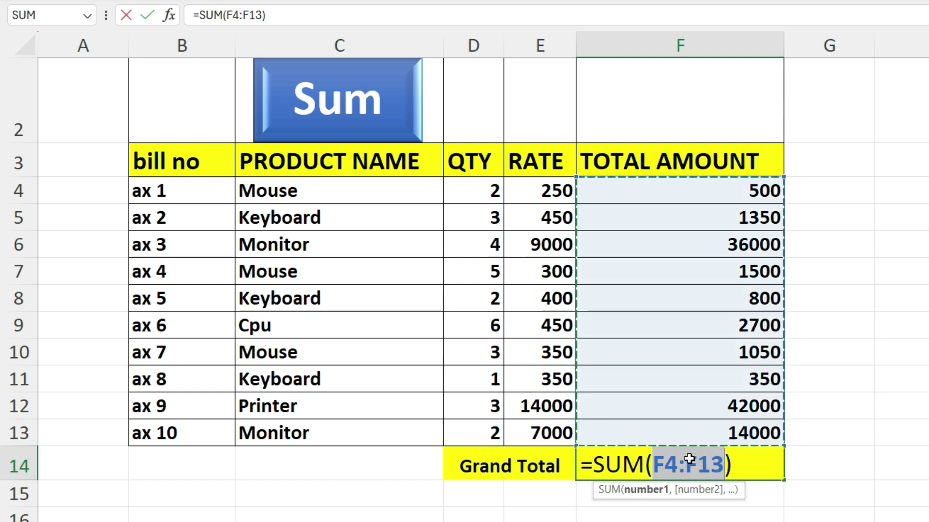
pyautogui.hotkey('ctrl', 'Return')
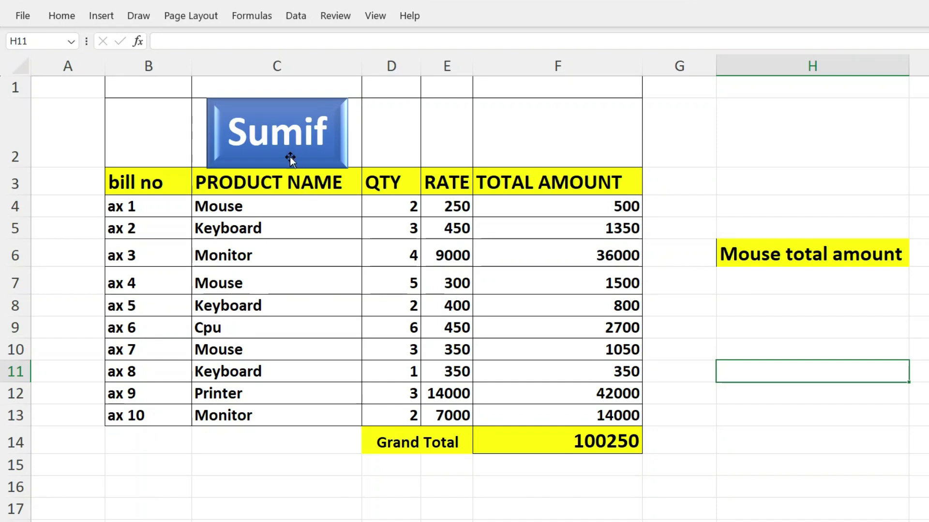
# Step: Examine the Grand Total formula in F14 and the Mouse entries in the Product Name column of the Sumif table
pyautogui.click(288, 154)
pyautogui.click(746, 287)
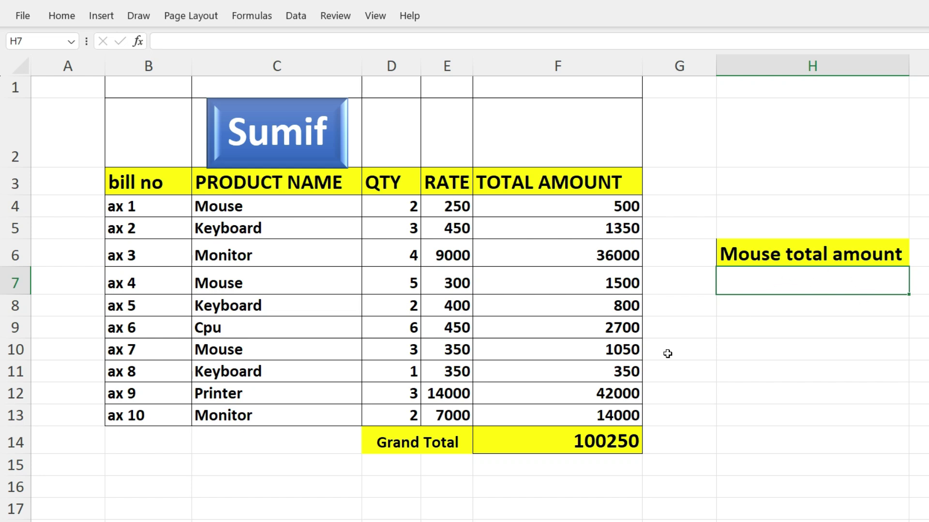
pyautogui.click(584, 441)
pyautogui.doubleClick(584, 441)
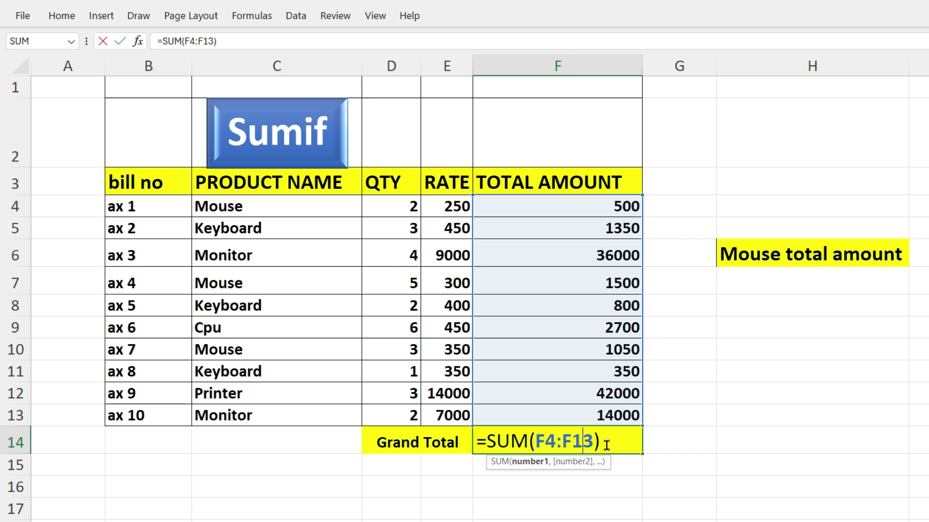
pyautogui.click(768, 285)
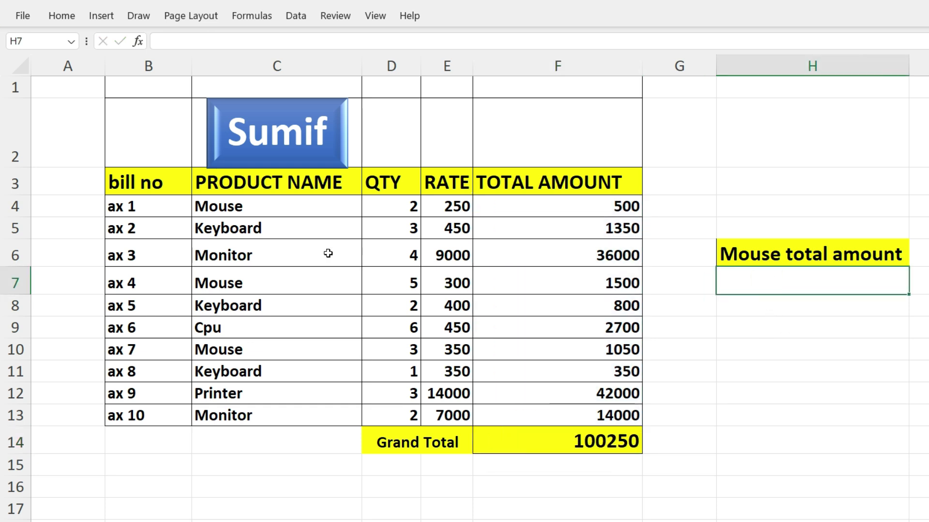
pyautogui.click(231, 209)
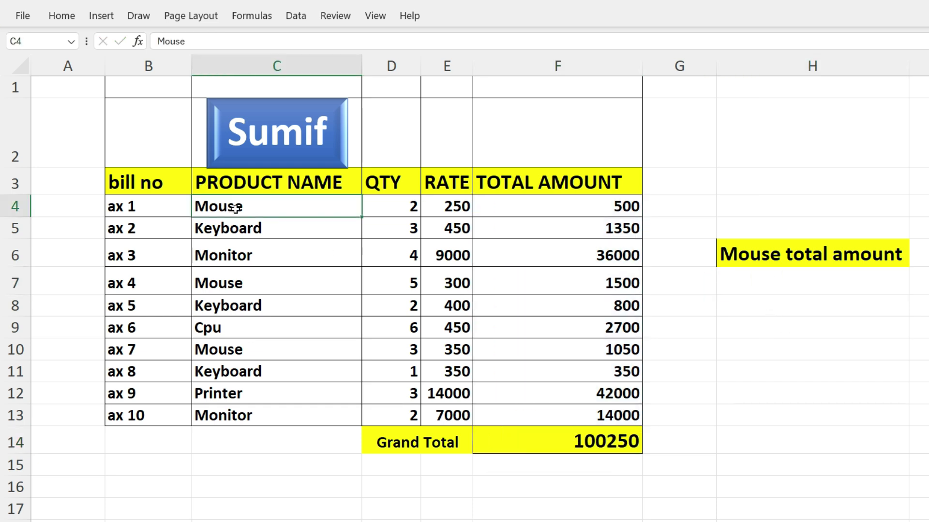
pyautogui.click(237, 286)
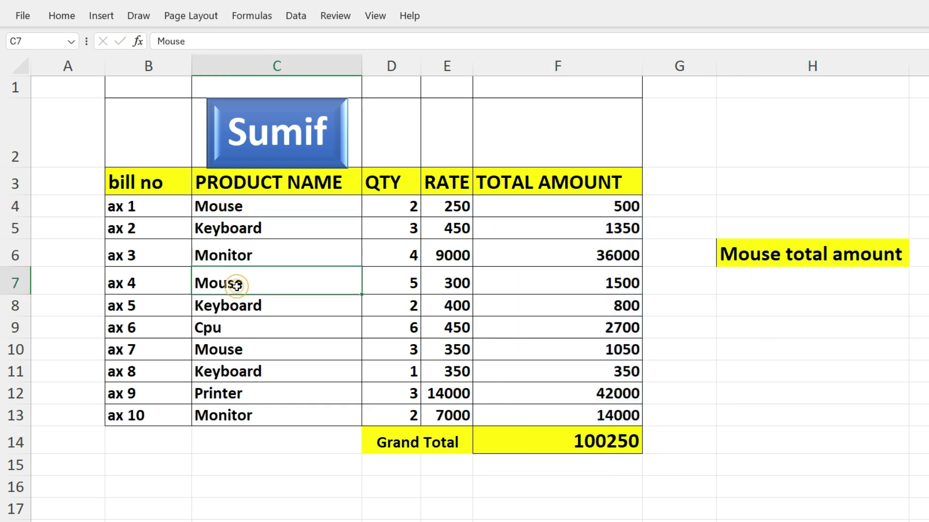
pyautogui.click(255, 352)
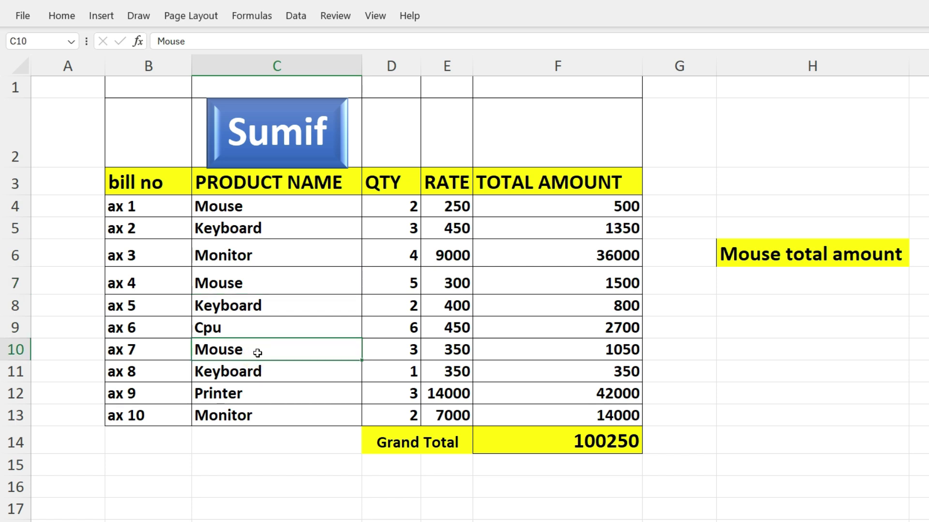
# Step: Total the mouse sales in H7, under Mouse total amount, with =SUMIF(C4:C13,"mouse",F4:F13)
pyautogui.click(778, 291)
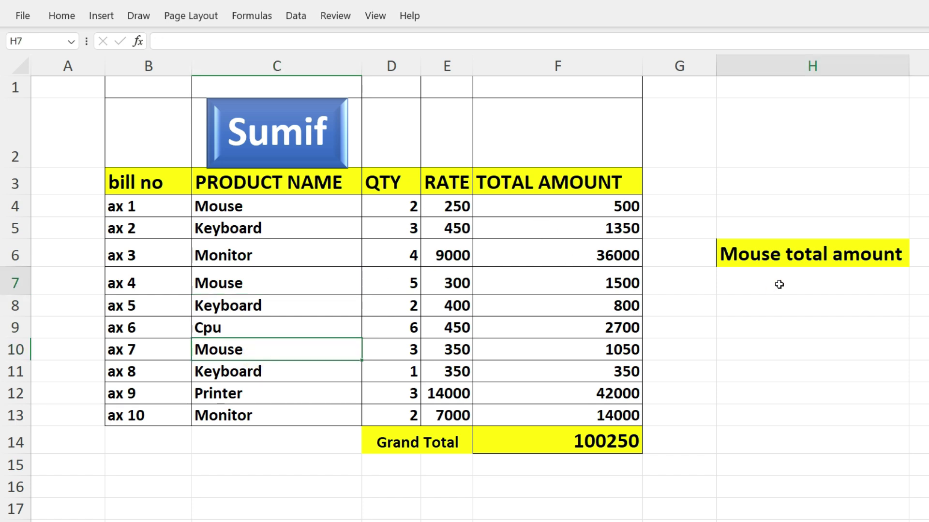
pyautogui.write('=sumif')
pyautogui.press('Tab')
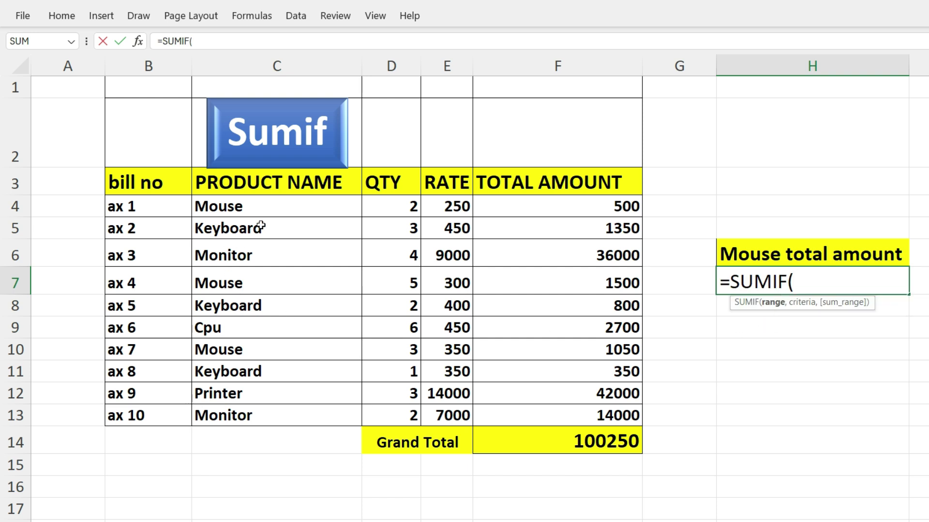
pyautogui.moveTo(259, 207); pyautogui.dragTo(268, 402)
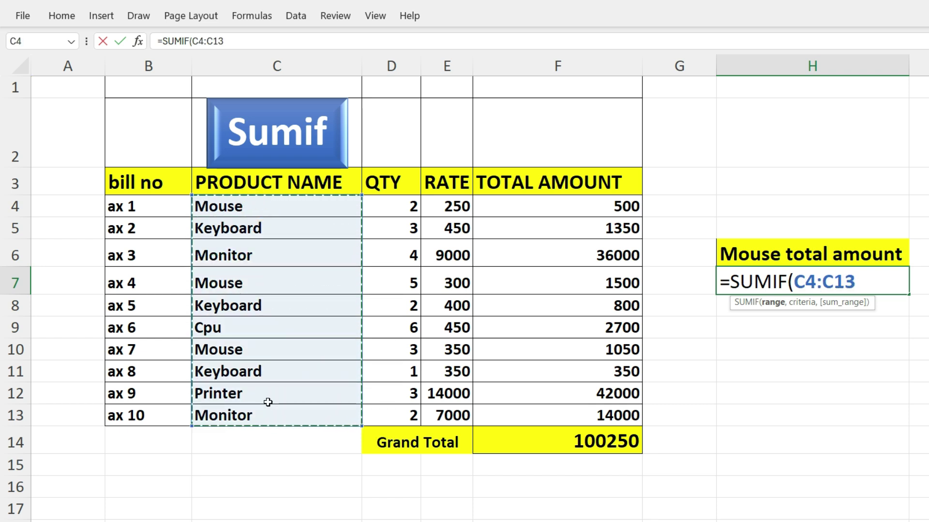
pyautogui.write(',"')
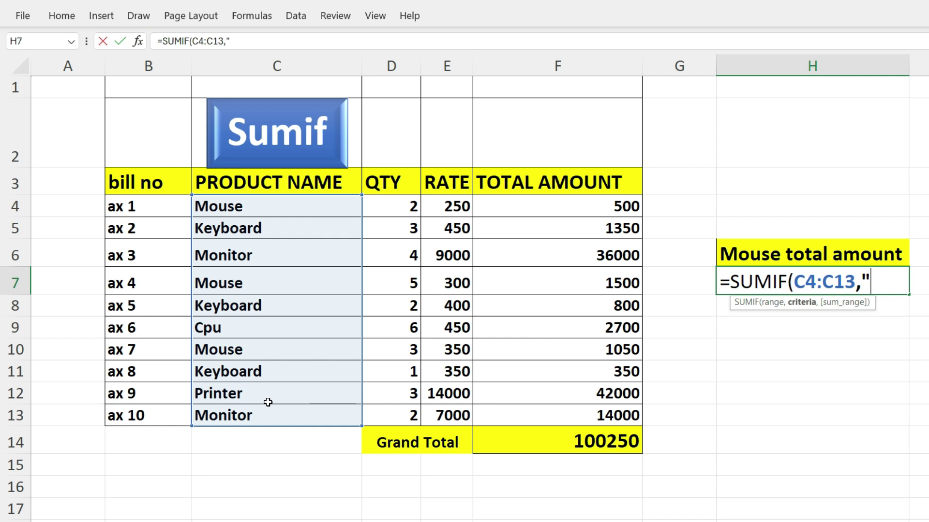
pyautogui.write('mouse')
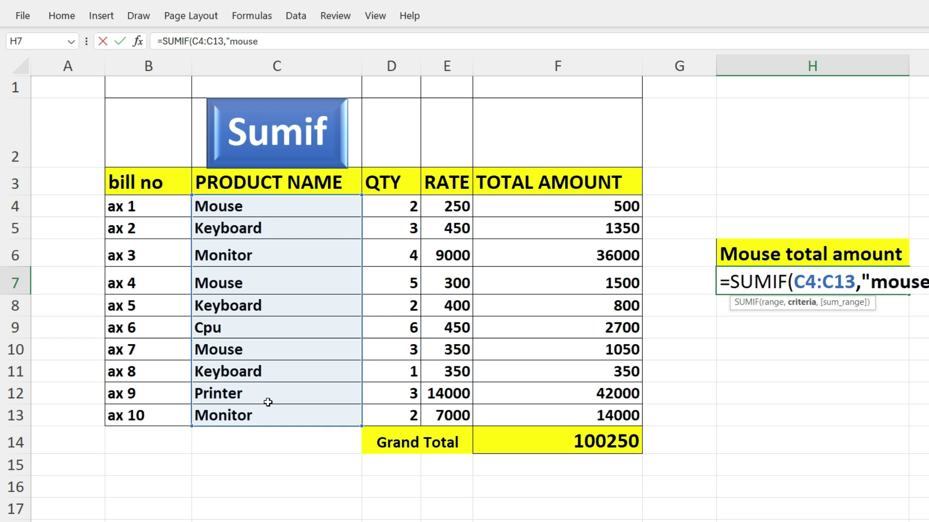
pyautogui.write('",')
pyautogui.moveTo(573, 215); pyautogui.dragTo(593, 414)
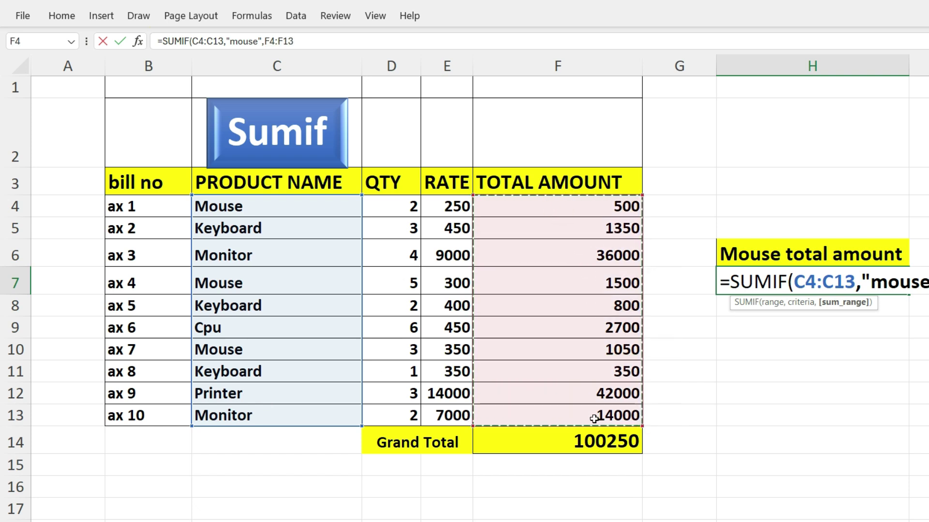
pyautogui.write(')')
pyautogui.press('Return')
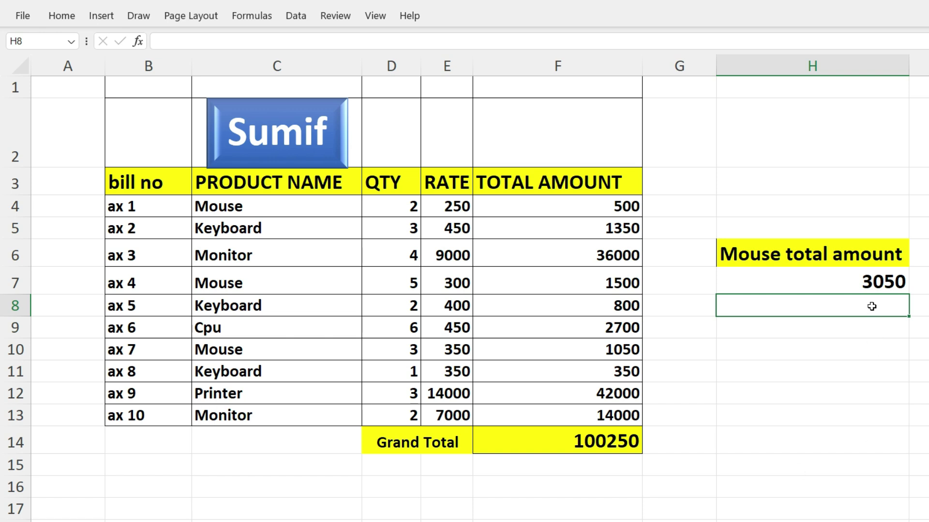
pyautogui.click(867, 282)
# Step: Cross-check the mouse total in H11 by adding the individual mouse amounts with =F4+F7+F10
pyautogui.click(821, 373)
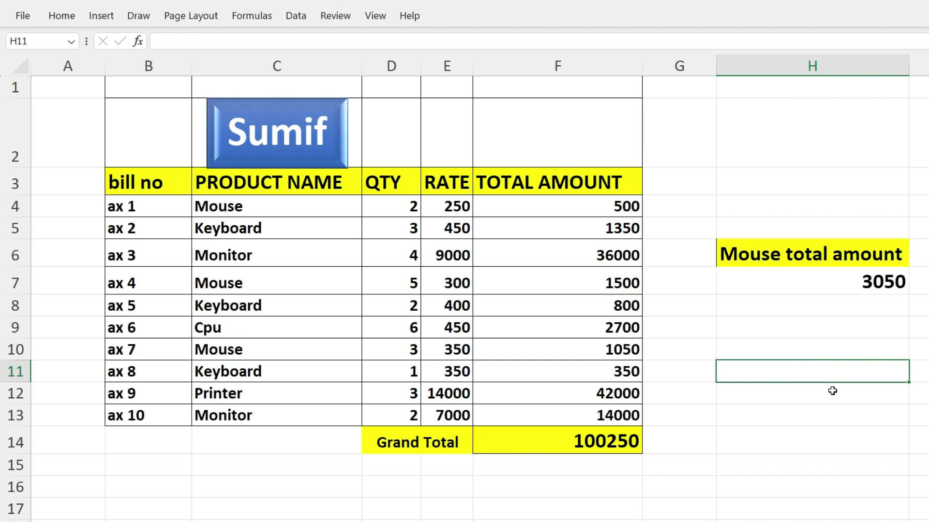
pyautogui.write('=')
pyautogui.click(593, 208)
pyautogui.write('+')
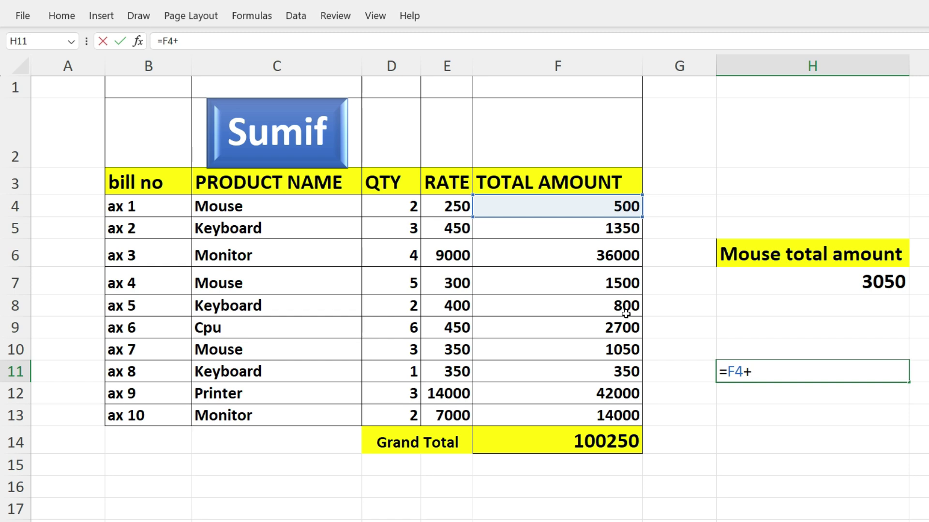
pyautogui.click(608, 282)
pyautogui.write('+')
pyautogui.click(610, 349)
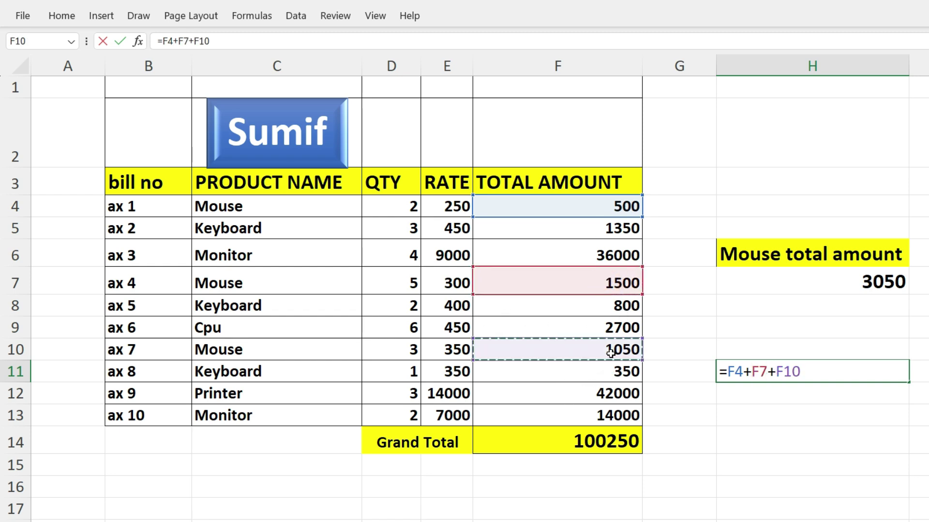
pyautogui.press('Return')
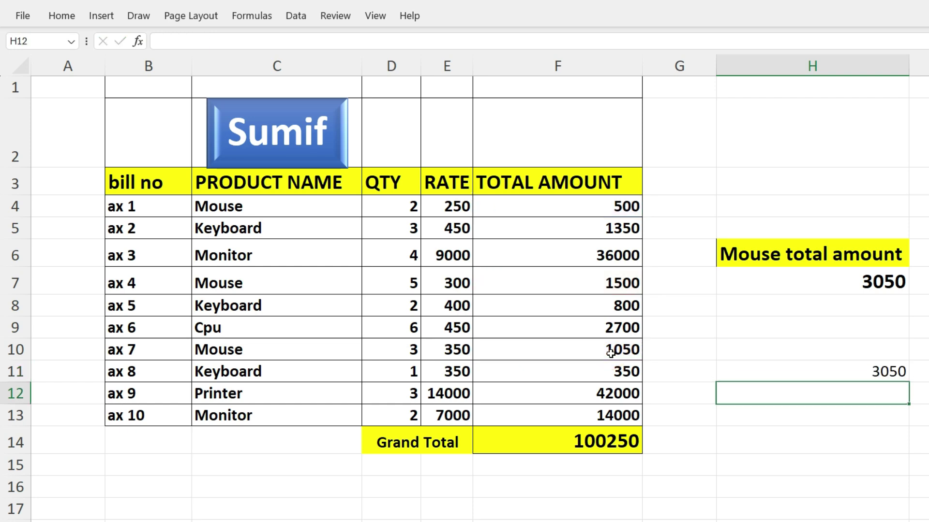
pyautogui.click(860, 374)
pyautogui.click(852, 284)
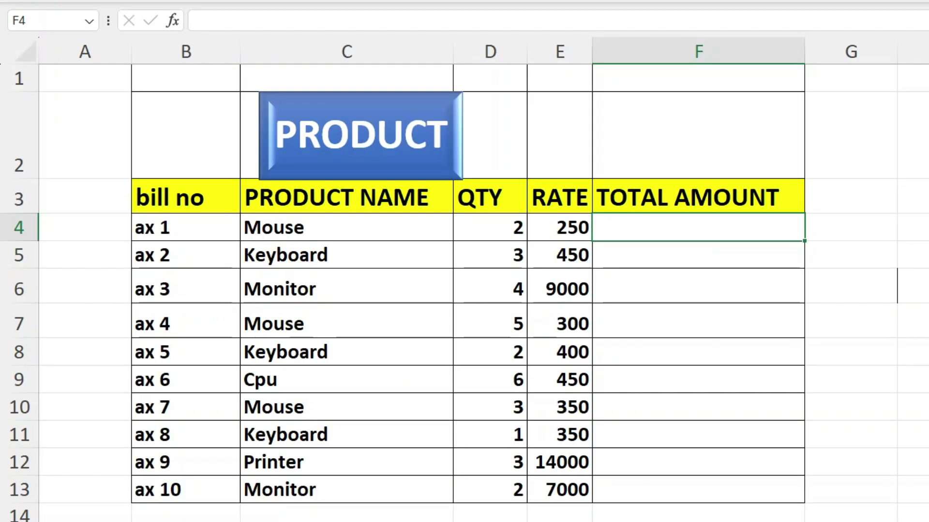
pyautogui.click(320, 145)
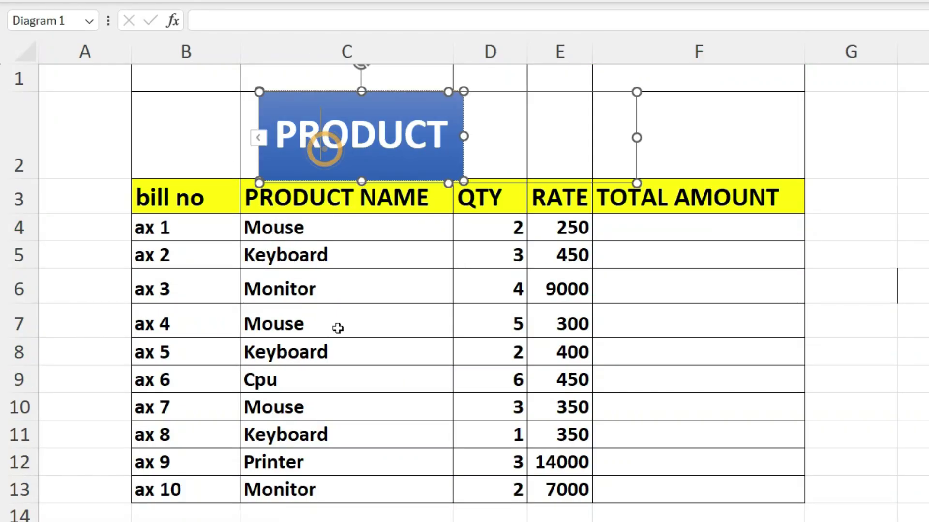
pyautogui.click(378, 289)
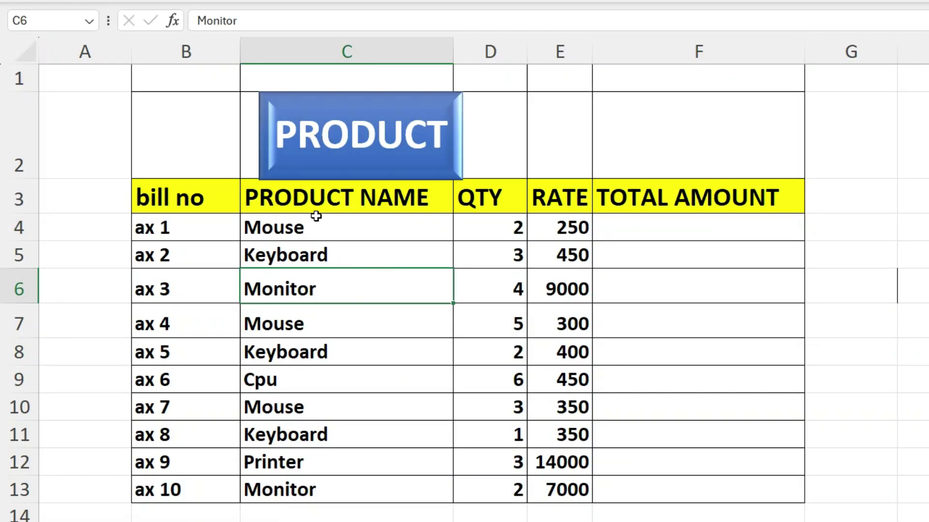
pyautogui.moveTo(315, 208); pyautogui.dragTo(318, 471)
pyautogui.moveTo(498, 228); pyautogui.dragTo(507, 350)
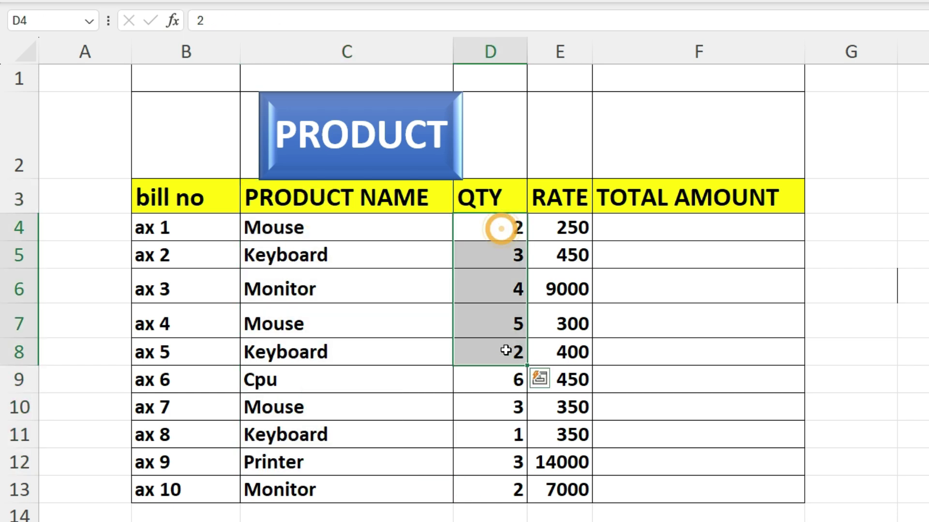
pyautogui.moveTo(568, 220); pyautogui.dragTo(563, 332)
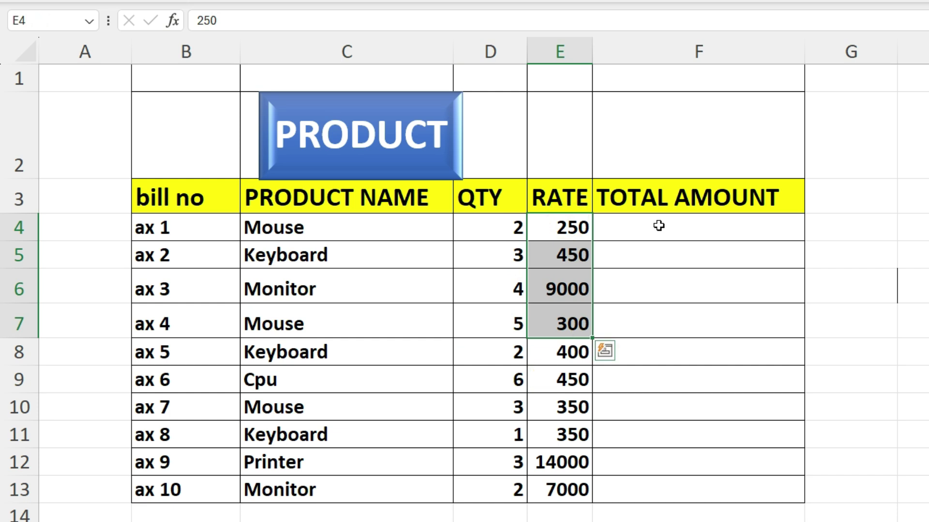
# Step: Calculate the first Total Amount in F4 of the Product table with =PRODUCT(D4:E4)
pyautogui.click(658, 226)
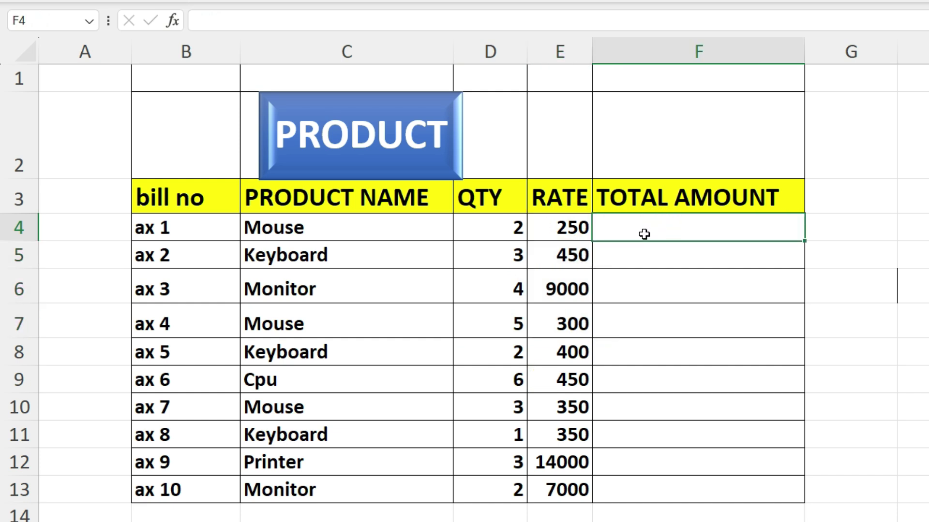
pyautogui.write('=pro')
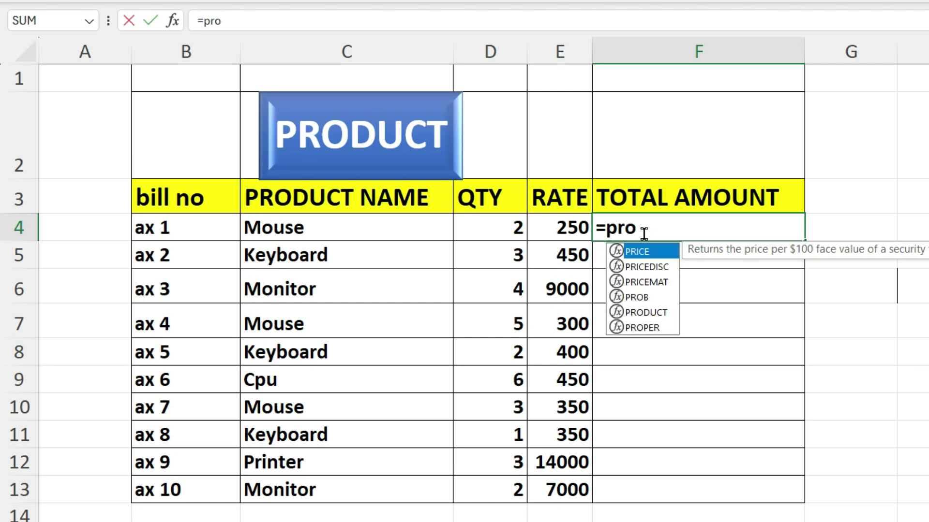
pyautogui.doubleClick(636, 267)
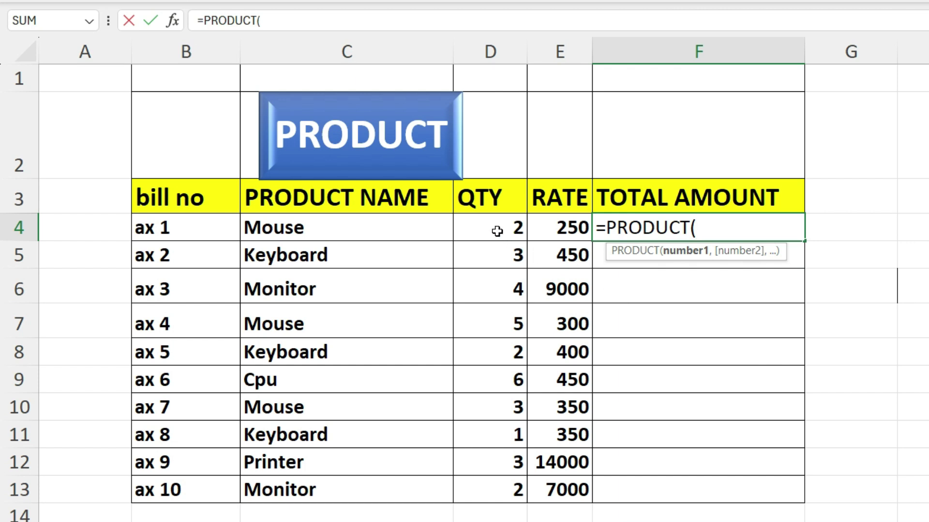
pyautogui.moveTo(496, 228); pyautogui.dragTo(547, 228)
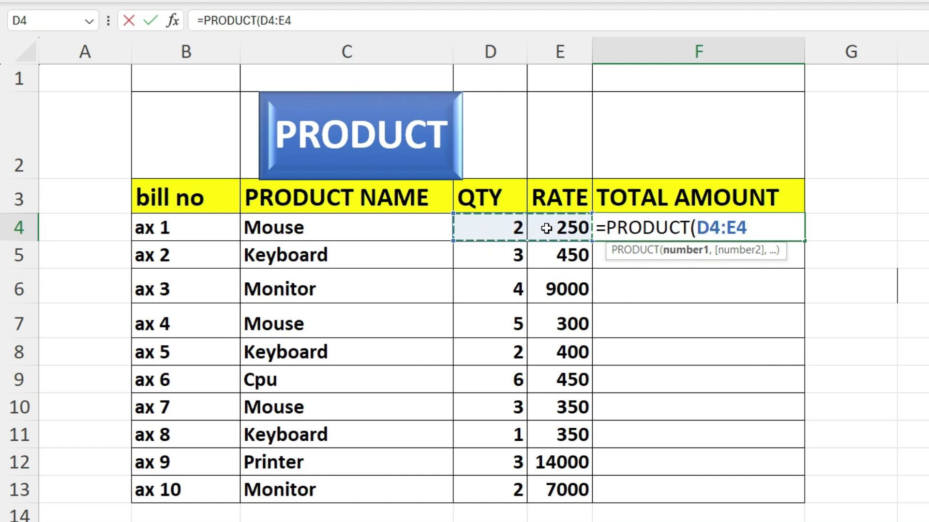
pyautogui.write(')')
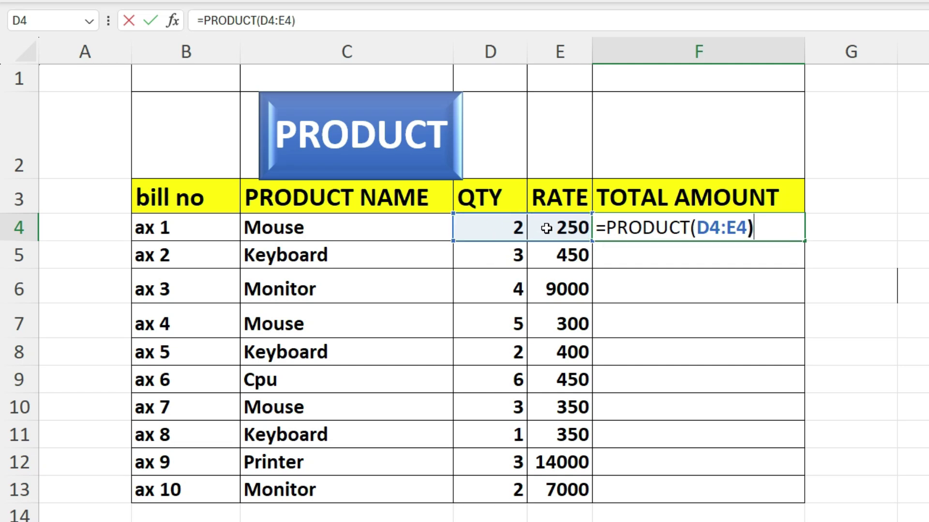
pyautogui.press('Return')
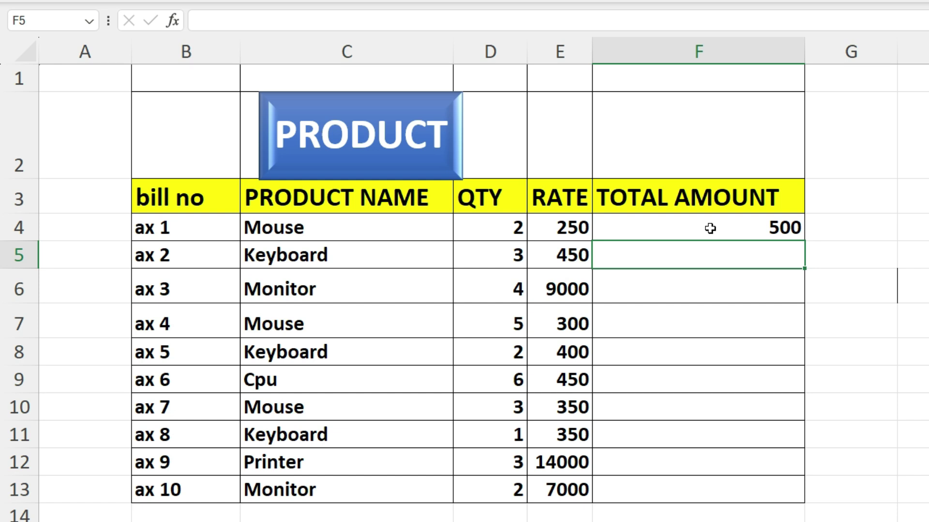
# Step: Fill the PRODUCT formula in F4 down the Total Amount column through F13
pyautogui.moveTo(651, 228); pyautogui.dragTo(709, 481)
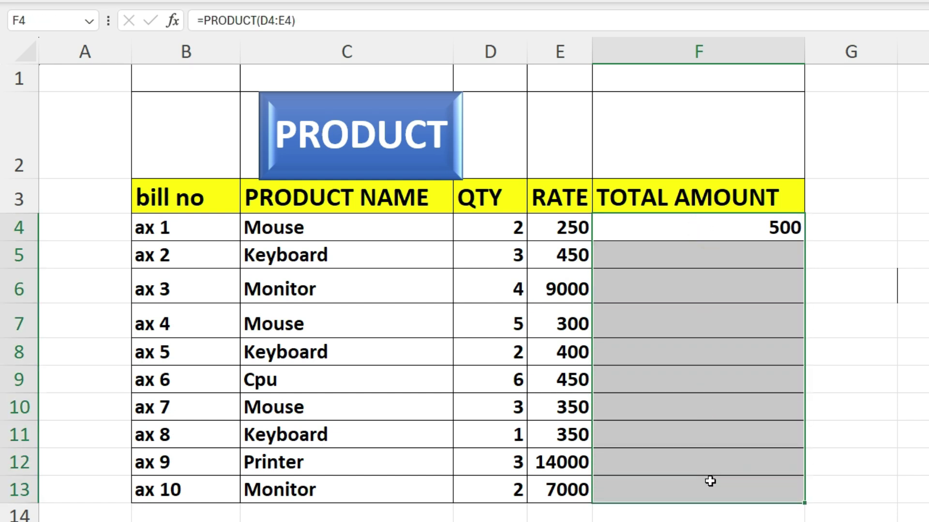
pyautogui.hotkey('ctrl', 'd')
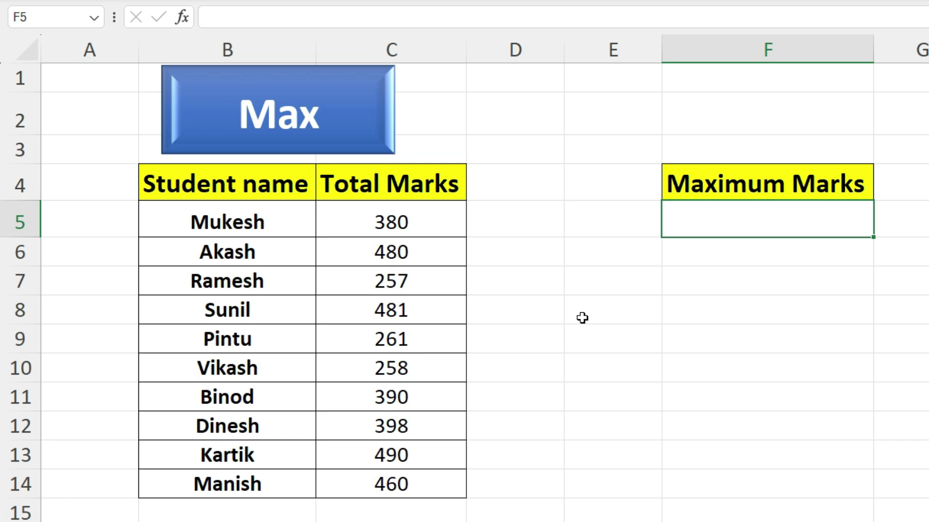
# Step: Find the highest of the Total Marks in F5, under Maximum Marks, with =MAX(C5:C14)
pyautogui.moveTo(235, 183); pyautogui.dragTo(245, 477)
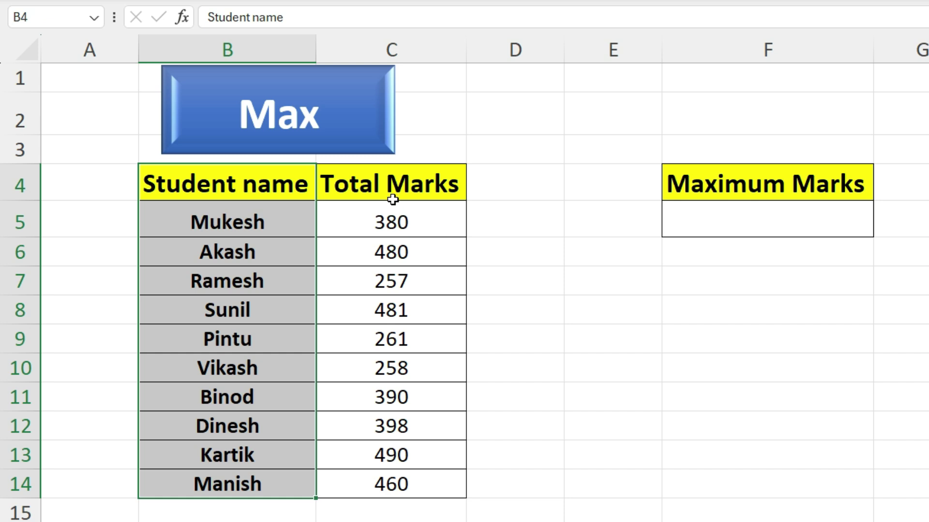
pyautogui.click(397, 191)
pyautogui.moveTo(408, 224); pyautogui.dragTo(398, 479)
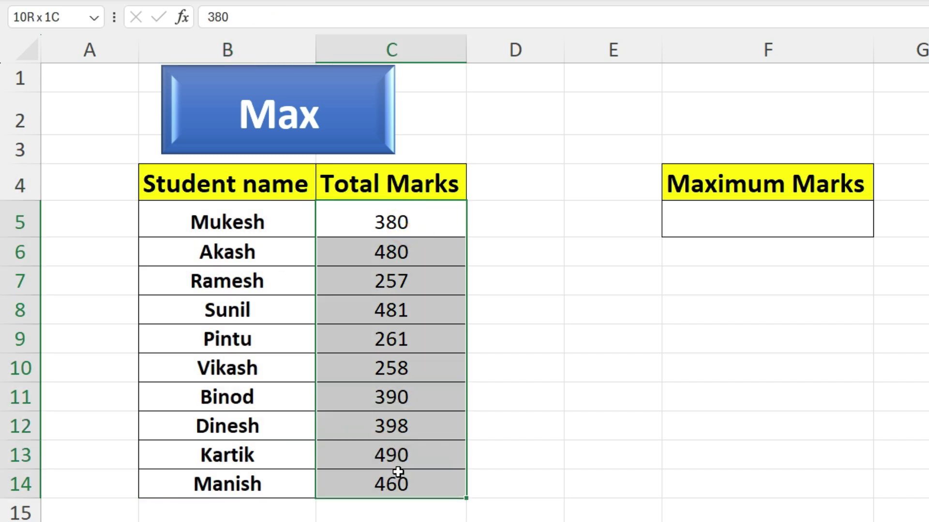
pyautogui.click(777, 218)
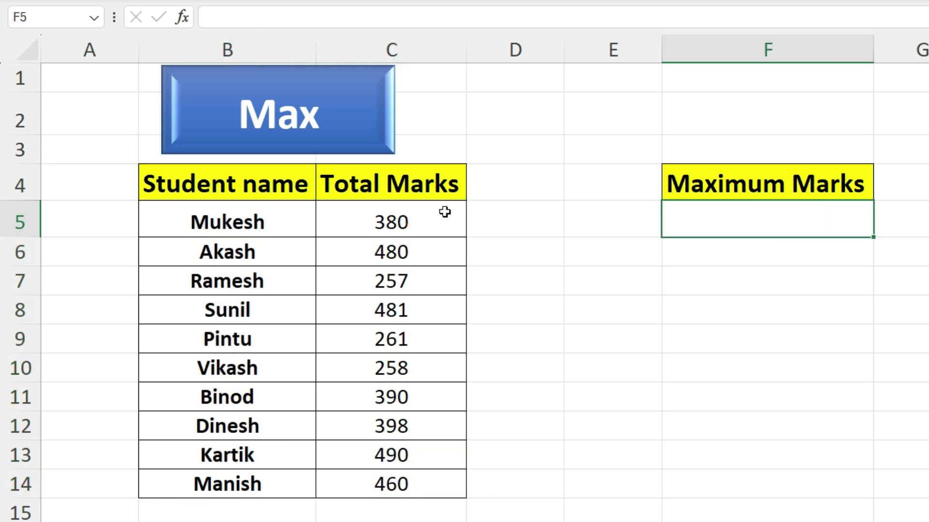
pyautogui.write('=max')
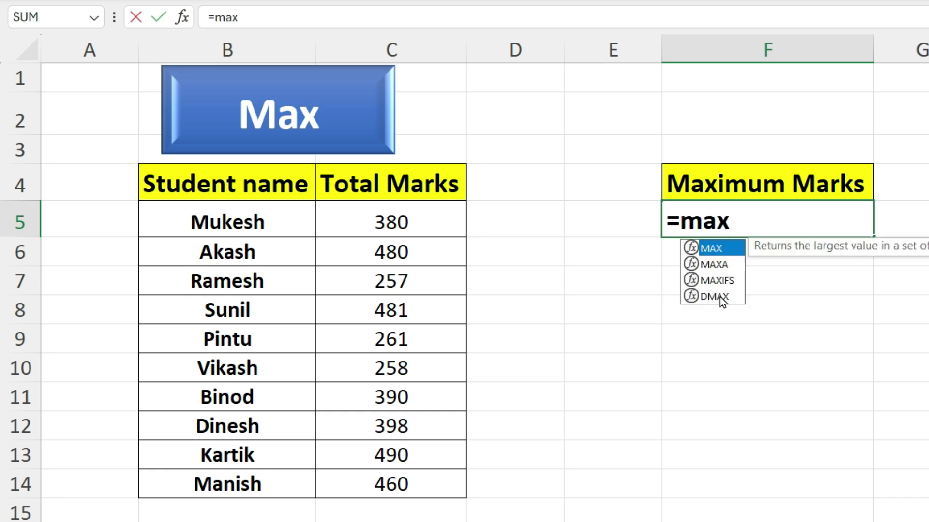
pyautogui.press('Tab')
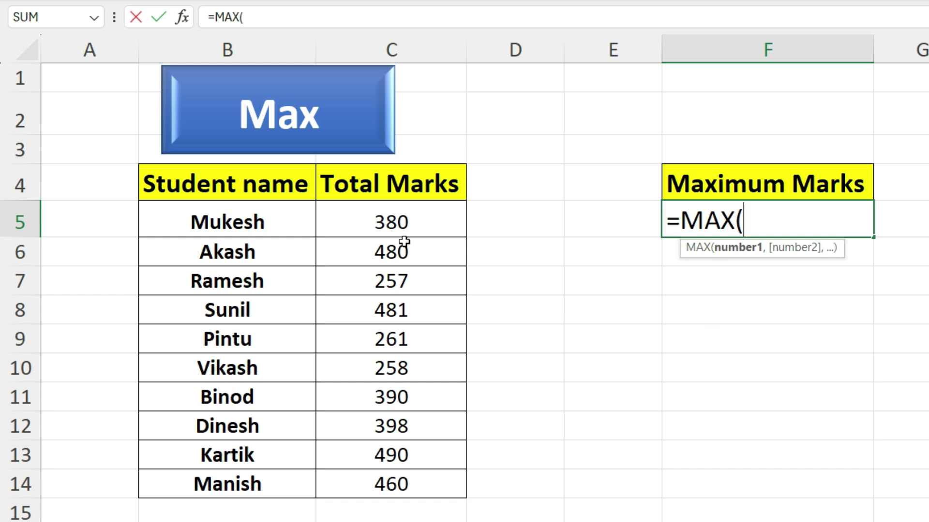
pyautogui.moveTo(385, 225); pyautogui.dragTo(395, 479)
pyautogui.write(')')
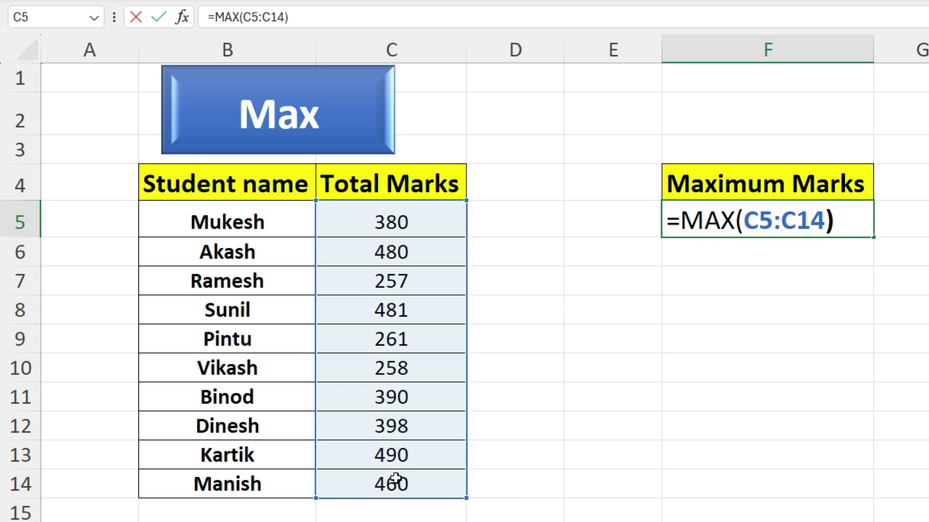
pyautogui.press('Return')
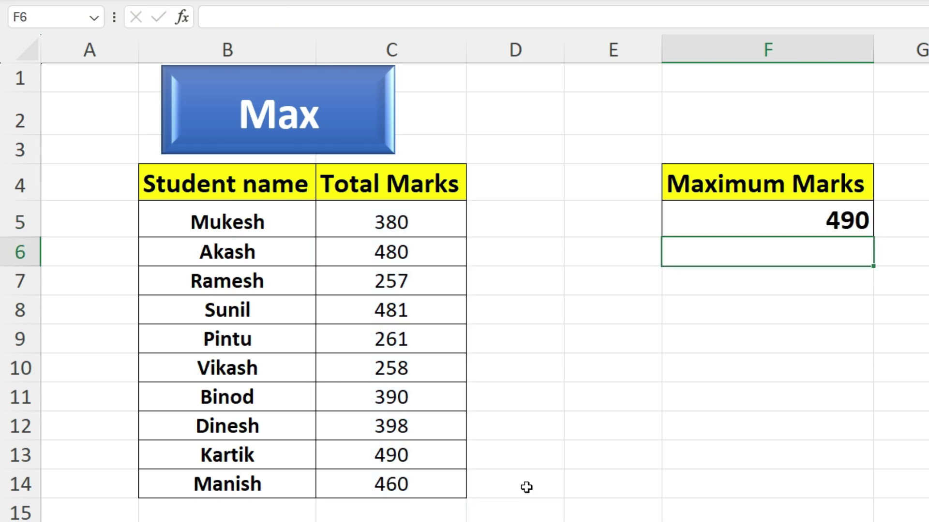
# Step: Check the MAX formula in F5 and change the Total Marks value in C7 to 600
pyautogui.click(787, 227)
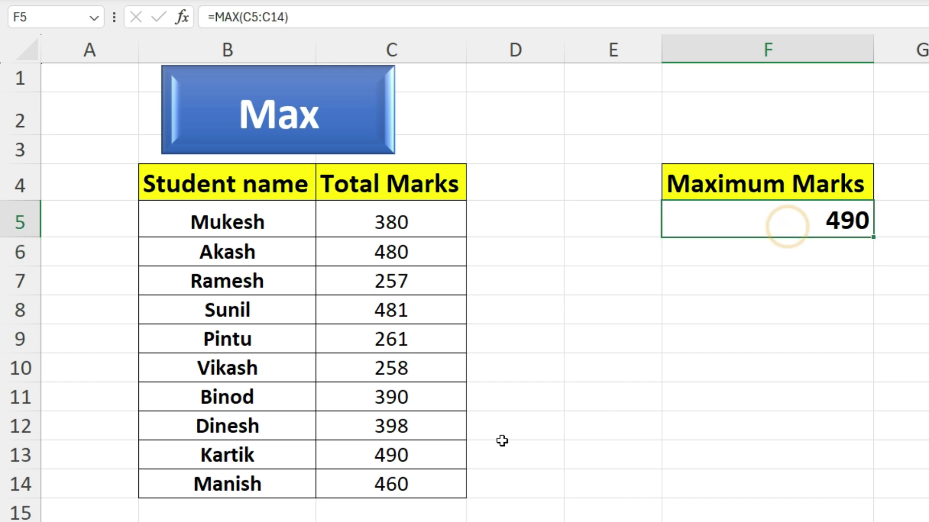
pyautogui.click(382, 285)
pyautogui.write('600')
pyautogui.press('Return')
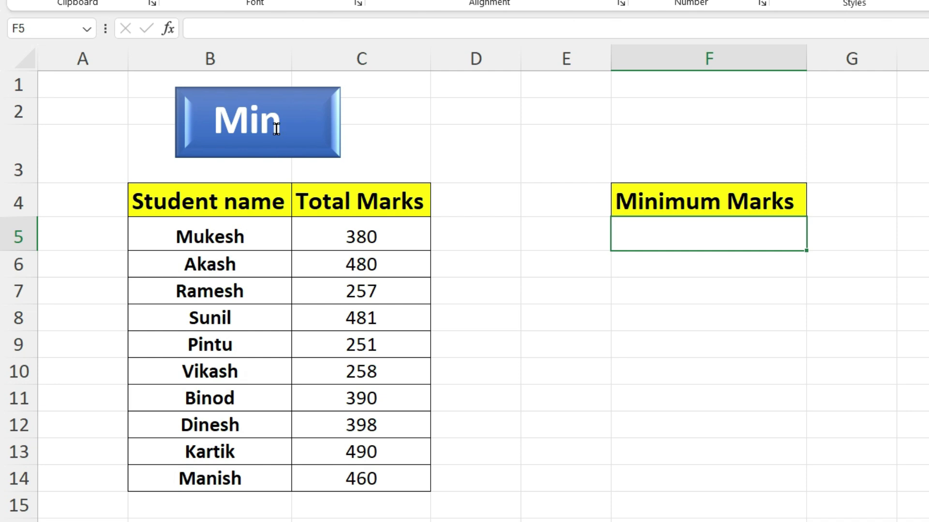
# Step: Find the lowest of the Total Marks in F5 of the Min table, under Minimum Marks, with =MIN(C5:C14)
pyautogui.moveTo(207, 201); pyautogui.dragTo(215, 475)
pyautogui.moveTo(363, 207); pyautogui.dragTo(368, 485)
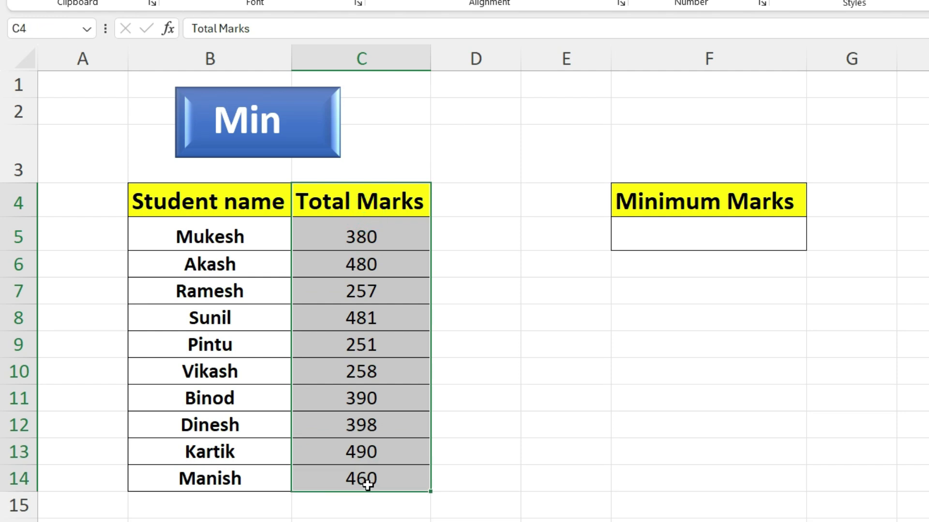
pyautogui.click(700, 231)
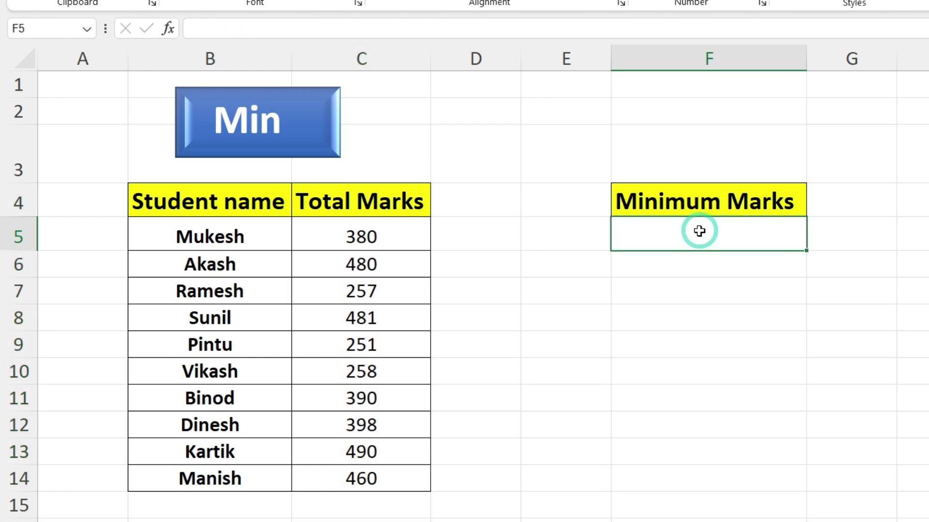
pyautogui.write('=mi')
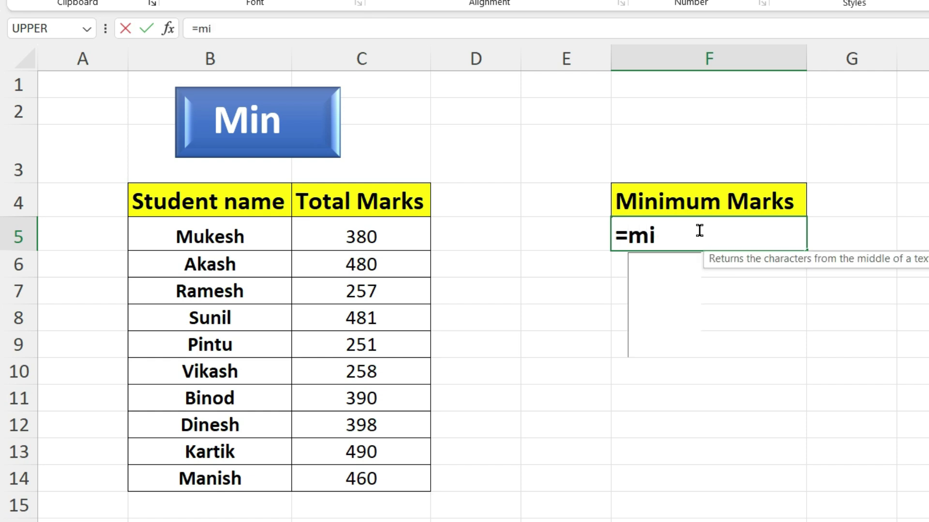
pyautogui.write('n')
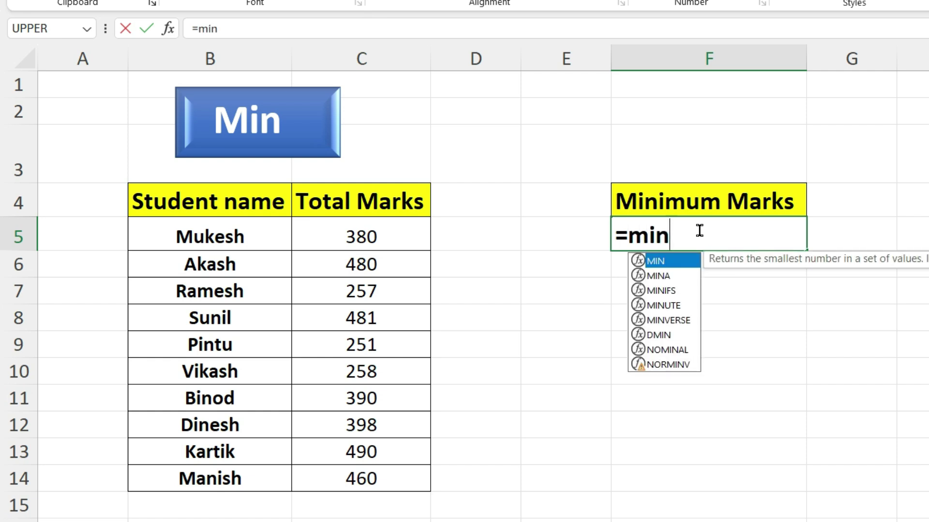
pyautogui.press('Tab')
pyautogui.moveTo(359, 227); pyautogui.dragTo(381, 471)
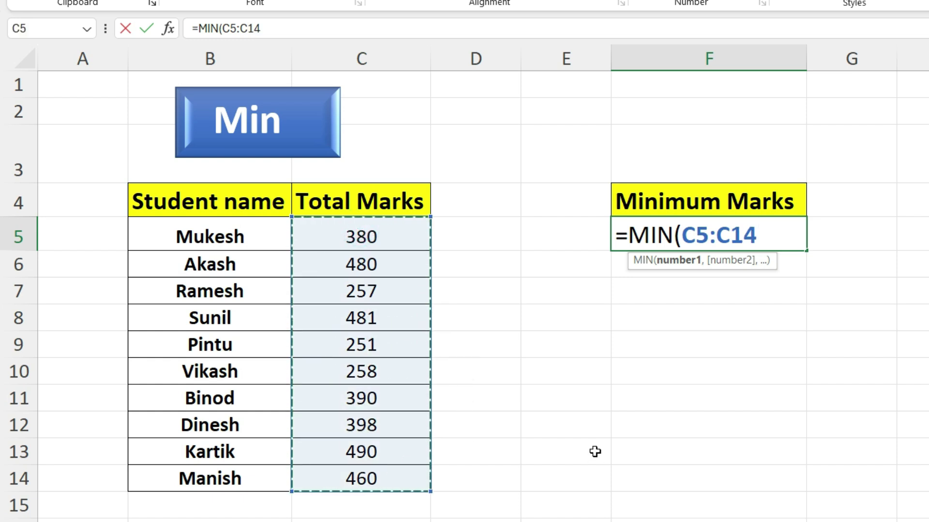
pyautogui.write(')')
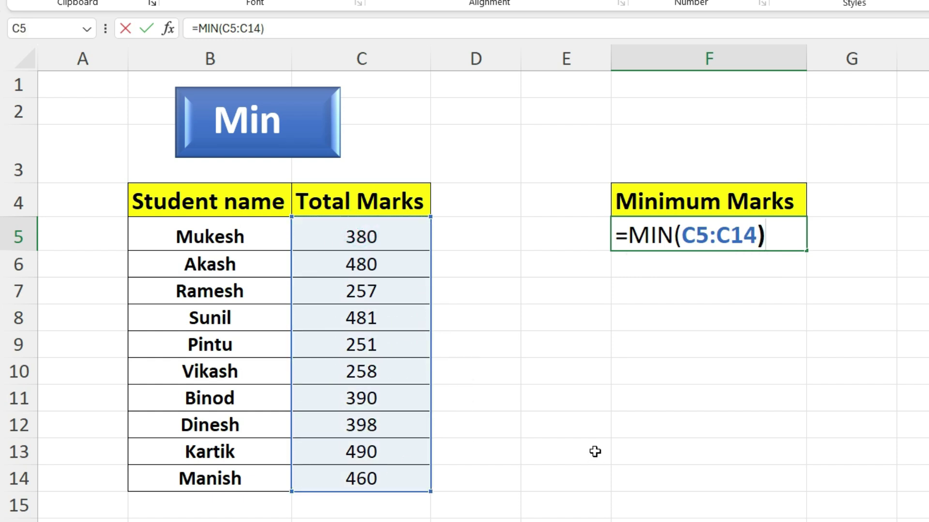
pyautogui.press('Return')
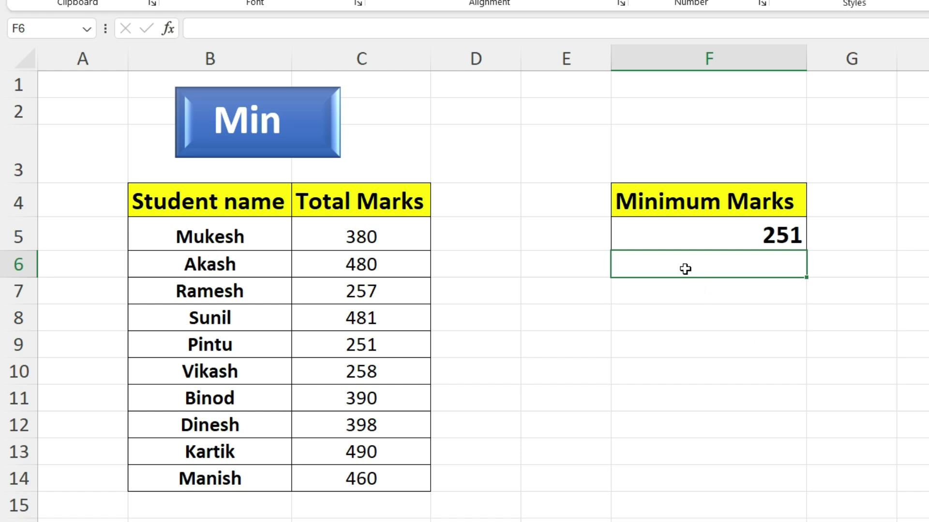
pyautogui.click(712, 235)
pyautogui.click(712, 235)
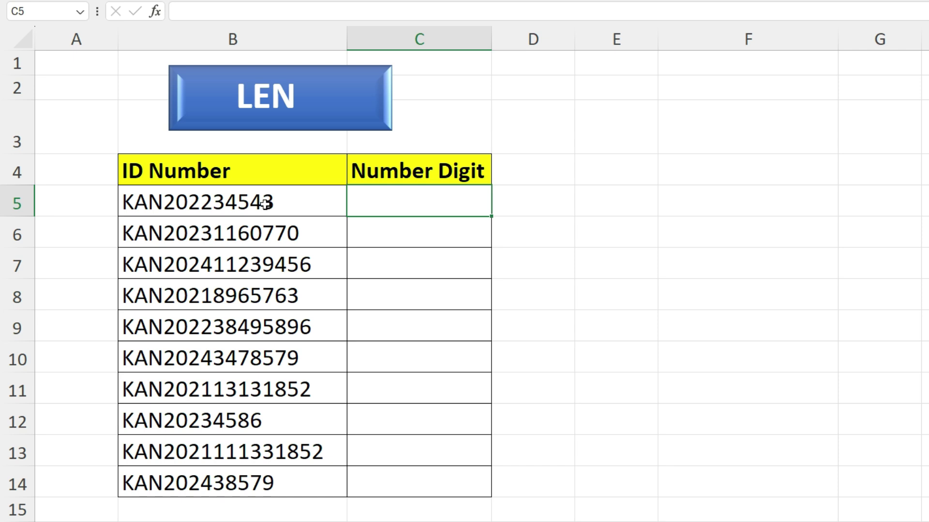
# Step: Count the characters of the first ID Number in C5, under Number Digit, with =LEN(B5)
pyautogui.moveTo(220, 174); pyautogui.dragTo(225, 486)
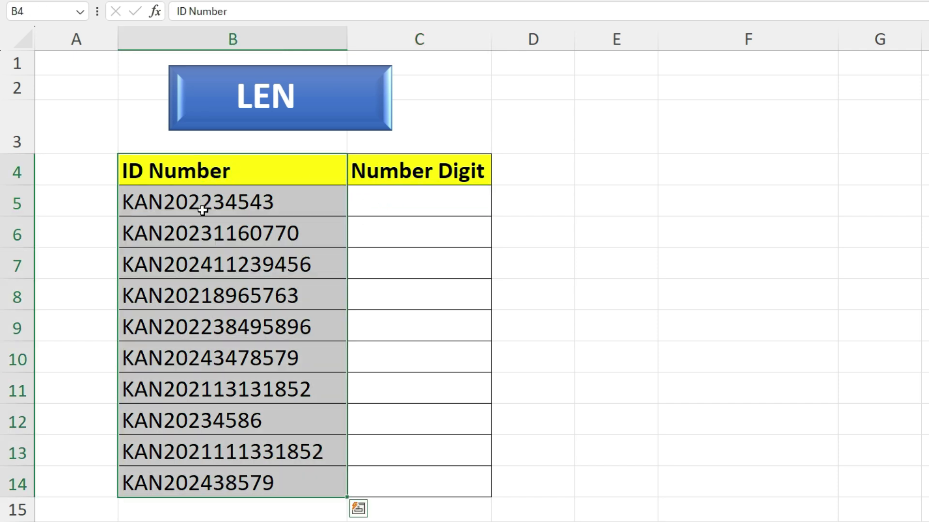
pyautogui.click(203, 210)
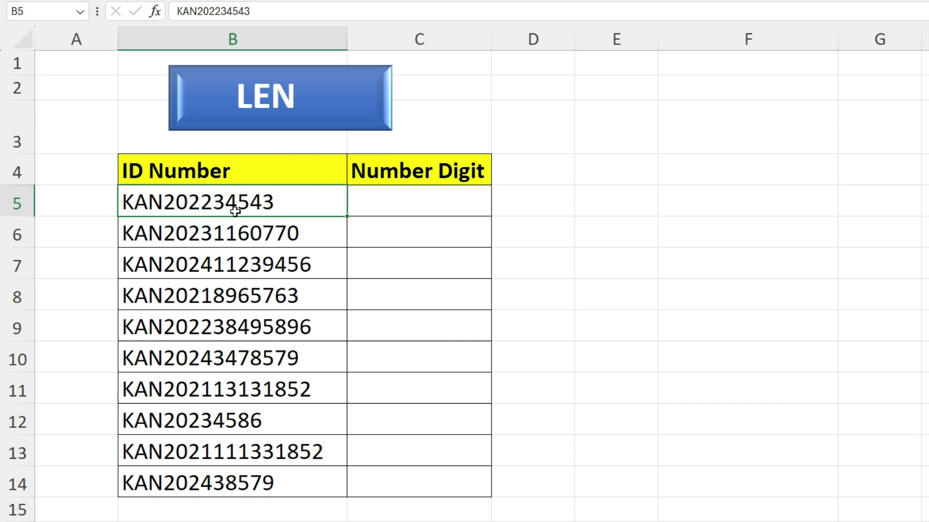
pyautogui.click(405, 205)
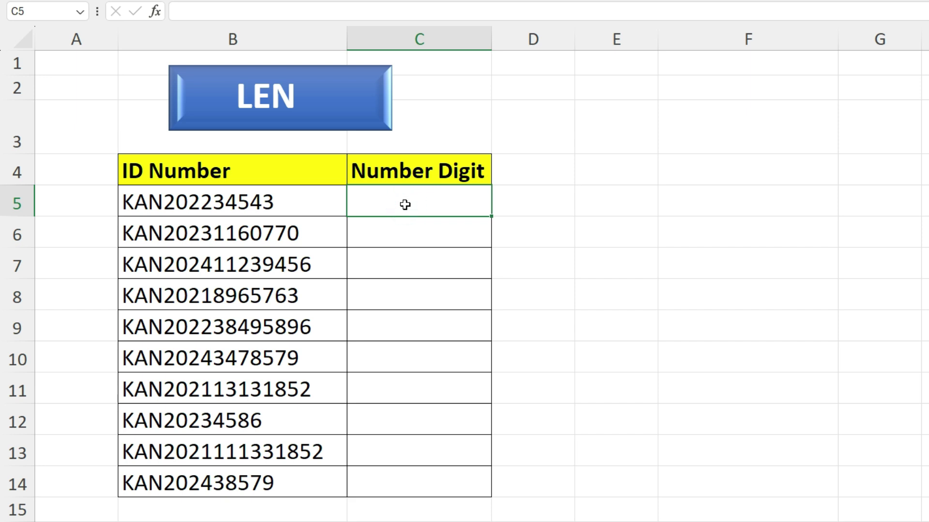
pyautogui.write('=len')
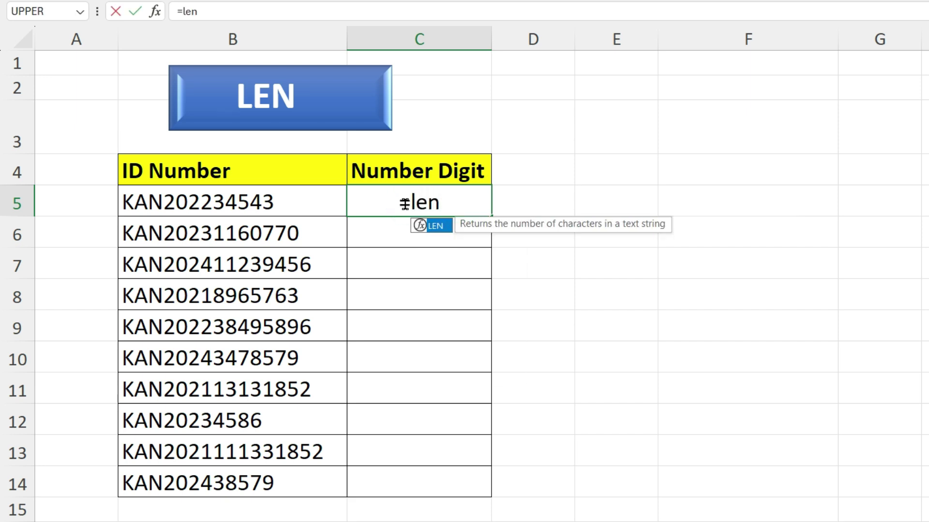
pyautogui.press('Tab')
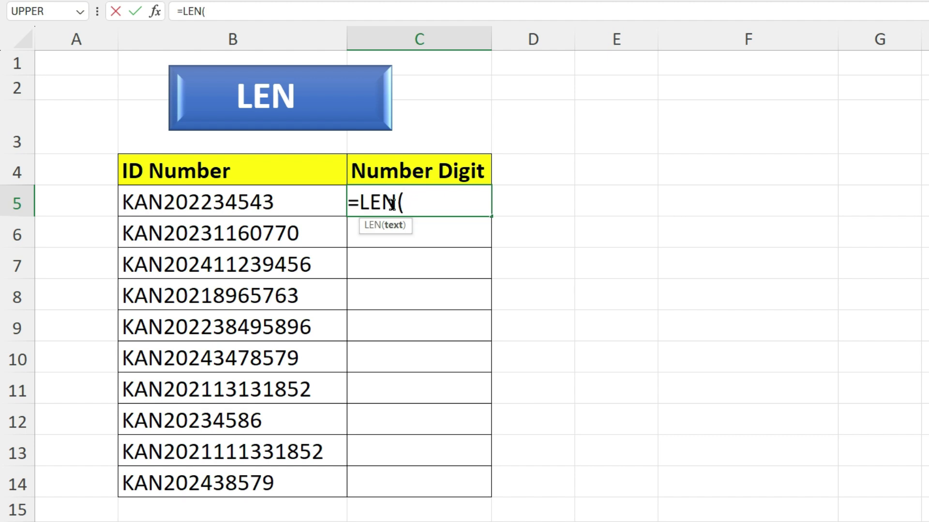
pyautogui.click(257, 202)
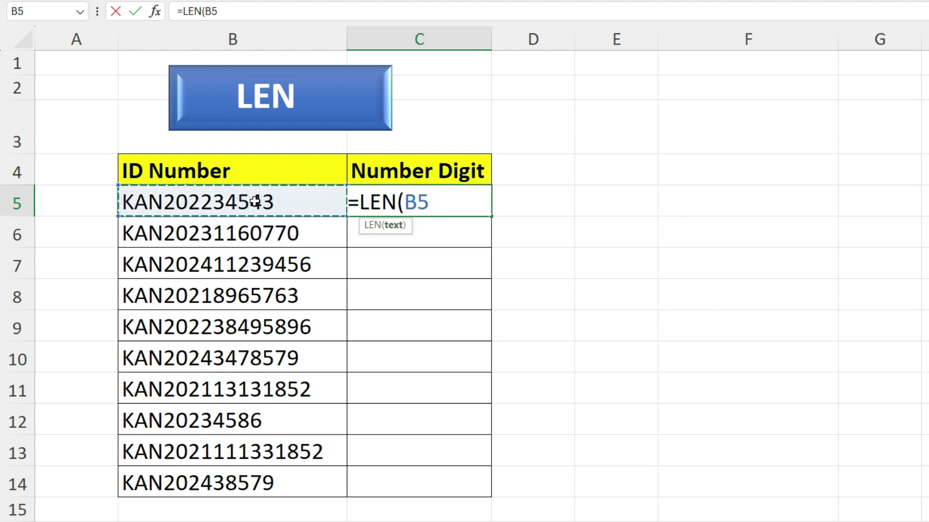
pyautogui.write(')')
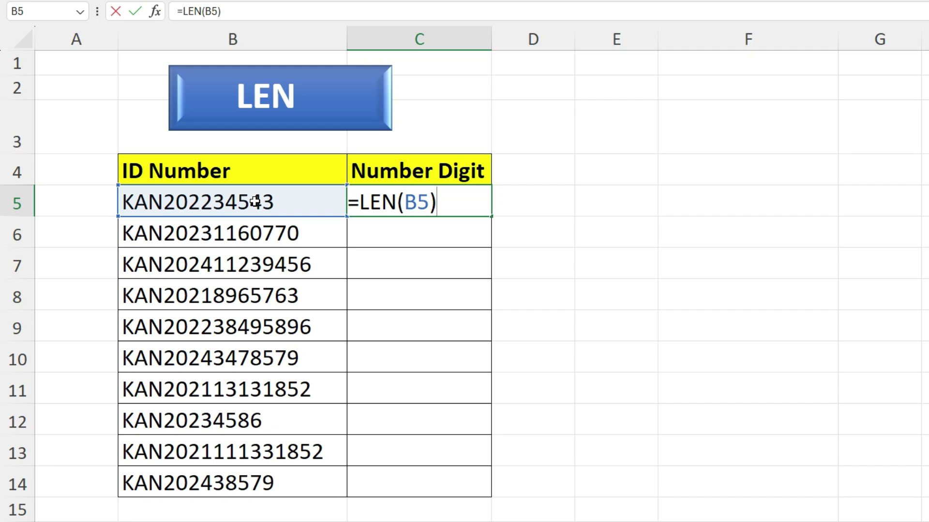
pyautogui.press('Return')
# Step: Fill the LEN formula in C5 down the Number Digit column through C14
pyautogui.click(412, 198)
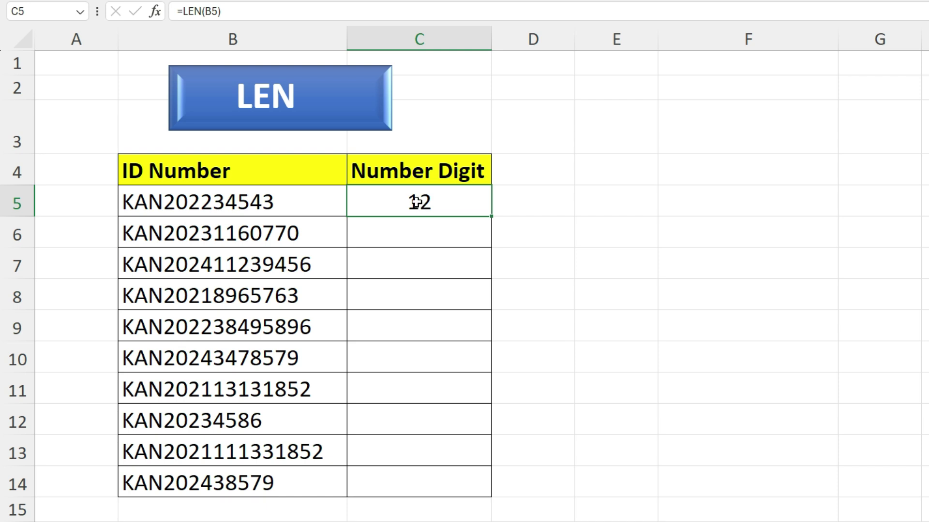
pyautogui.moveTo(416, 202); pyautogui.dragTo(405, 479)
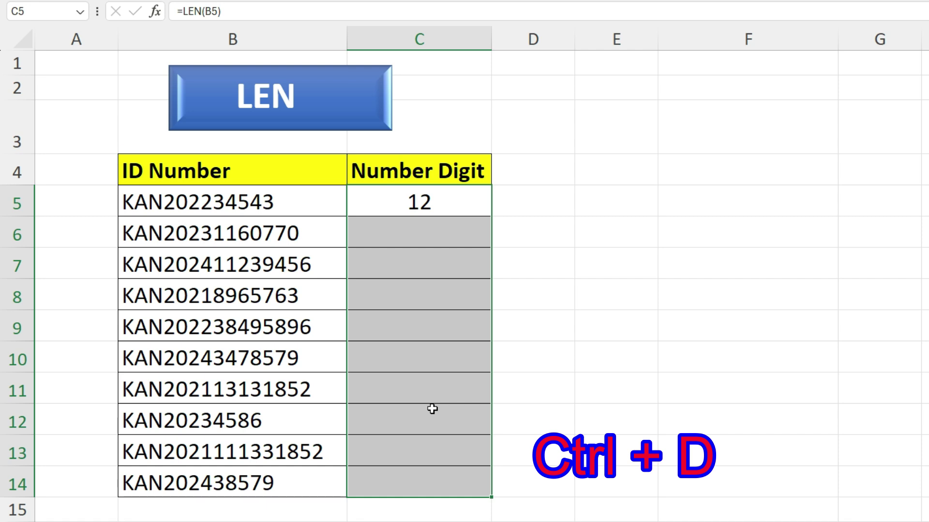
pyautogui.hotkey('ctrl', 'd')
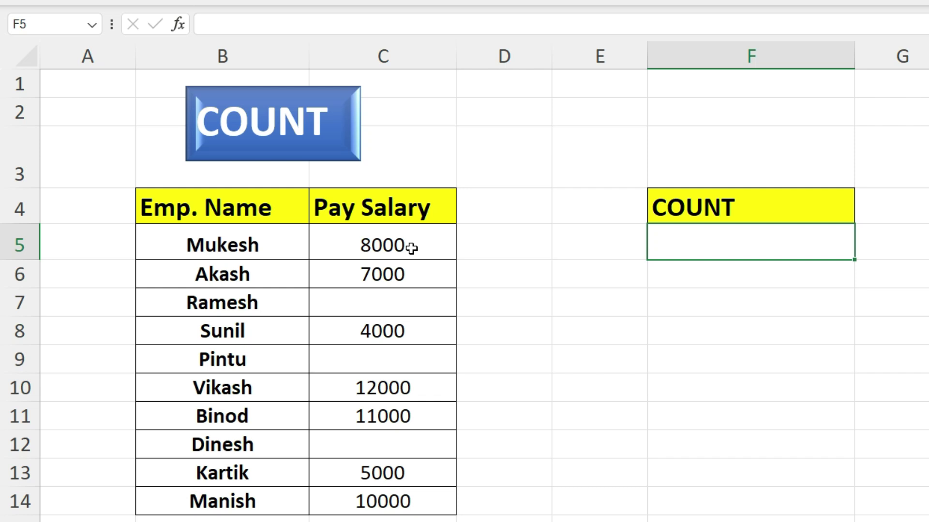
# Step: Inspect the Emp. Name and Pay Salary columns and their blank cells, and count the salary entries in F5 with =COUNT(C5:C14)
pyautogui.moveTo(217, 205); pyautogui.dragTo(245, 500)
pyautogui.moveTo(388, 209); pyautogui.dragTo(379, 500)
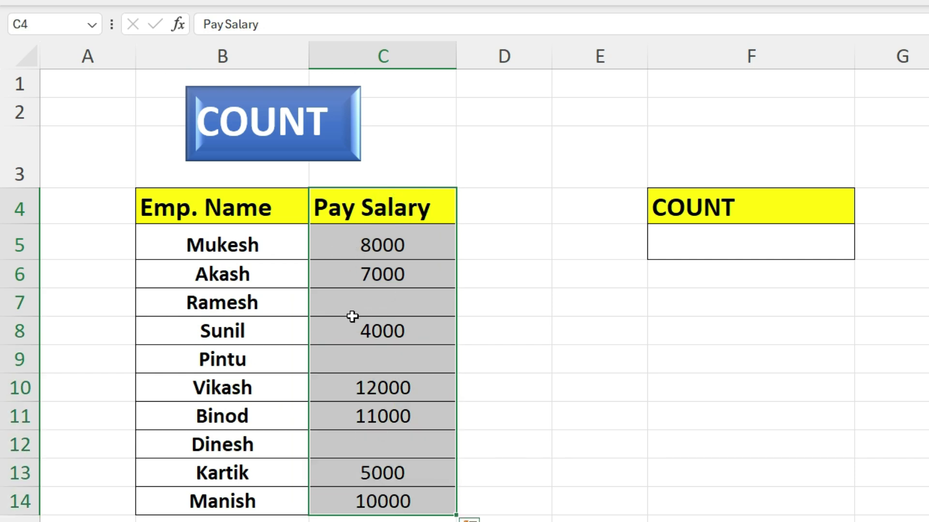
pyautogui.click(370, 306)
pyautogui.click(394, 360)
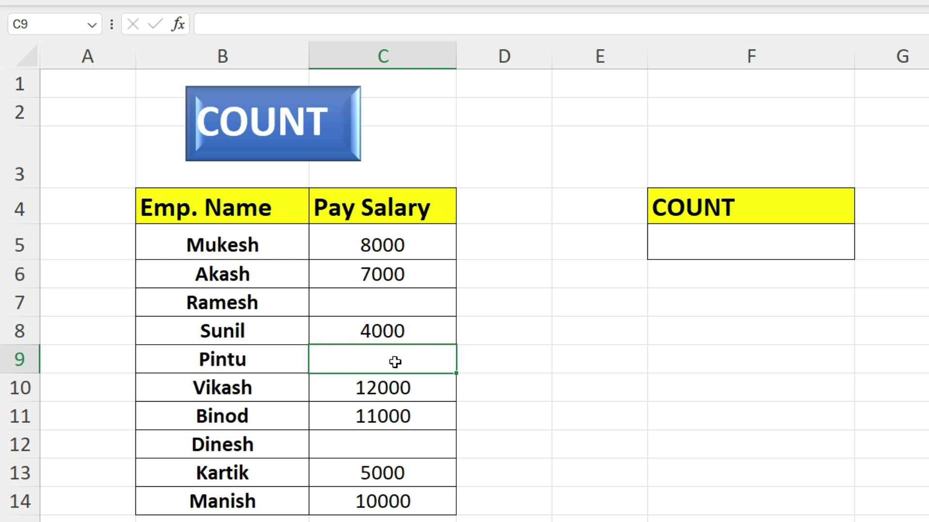
pyautogui.click(376, 451)
pyautogui.click(719, 242)
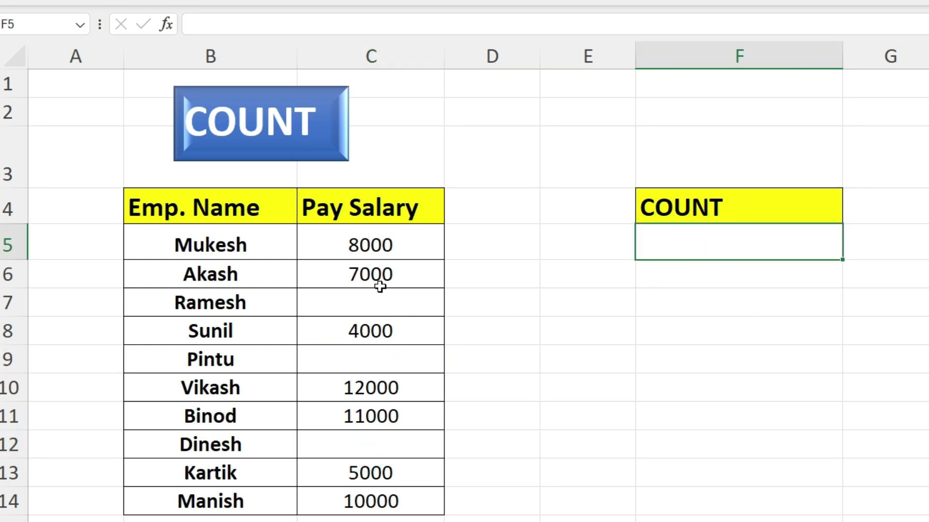
pyautogui.click(696, 248)
pyautogui.write('=COUNT')
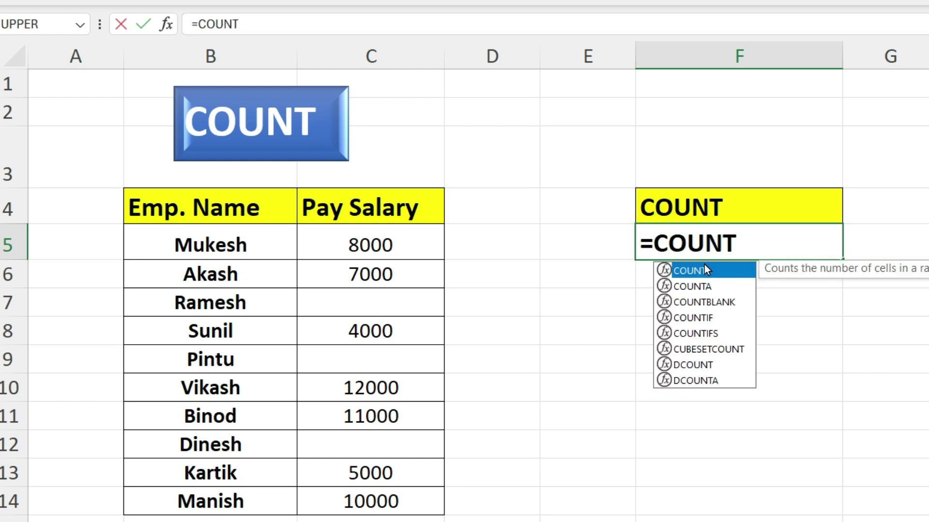
pyautogui.doubleClick(704, 269)
pyautogui.moveTo(376, 250); pyautogui.dragTo(373, 498)
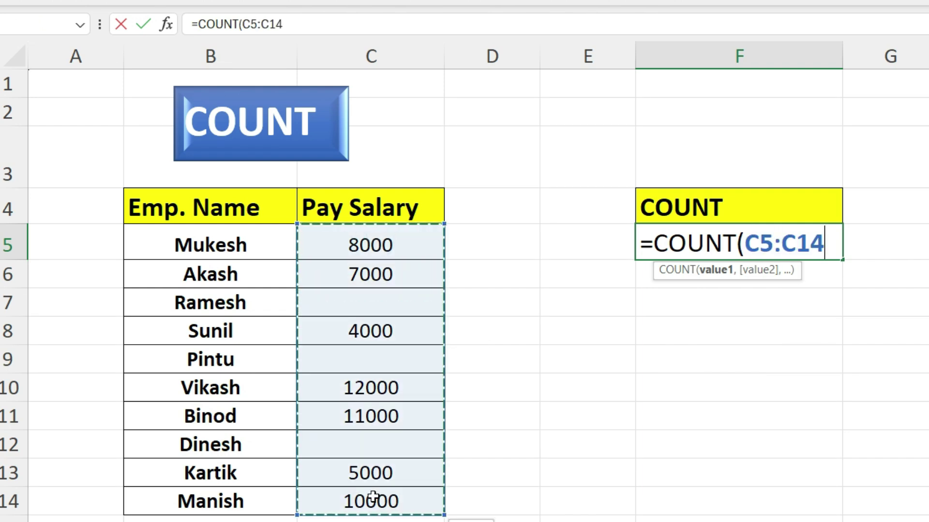
pyautogui.write(')')
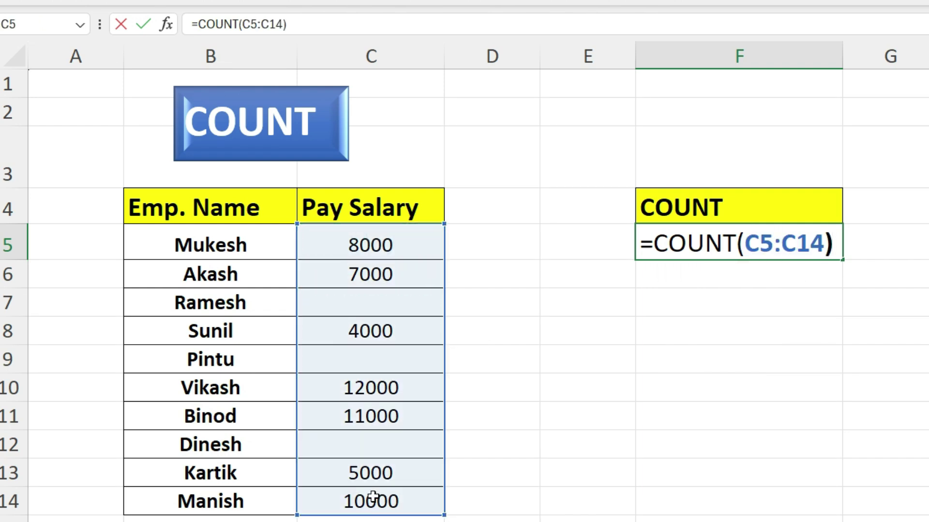
pyautogui.press('Return')
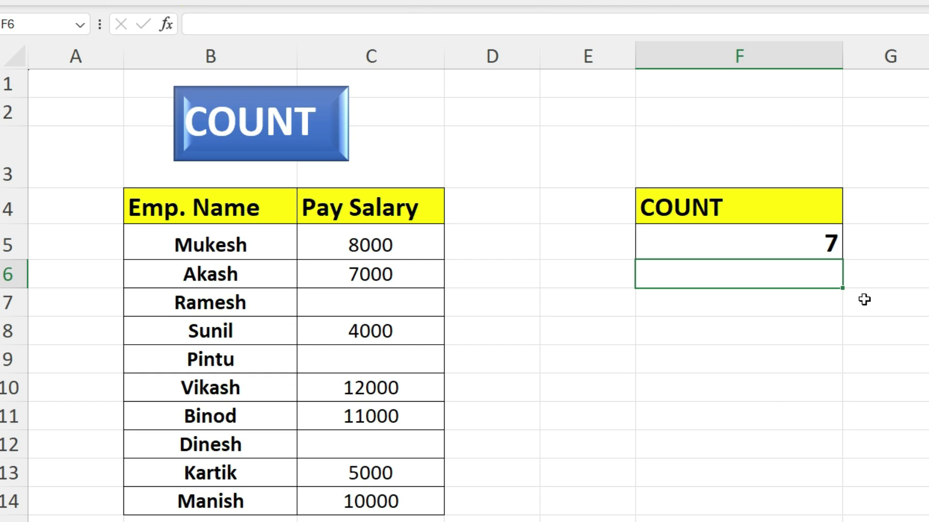
pyautogui.click(795, 240)
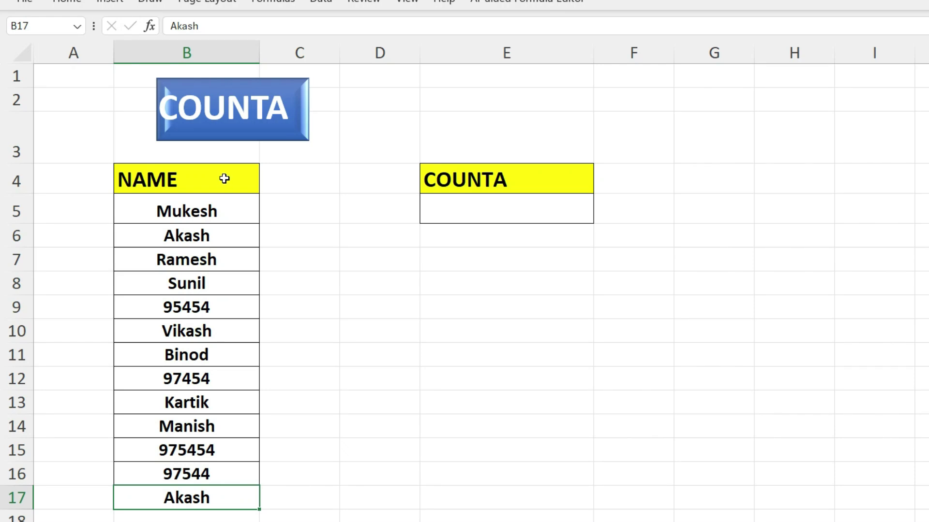
# Step: Inspect the mixed text and numbers under NAME and count all filled cells in E5, under COUNTA, with =COUNTA(B5:B17)
pyautogui.click(188, 213)
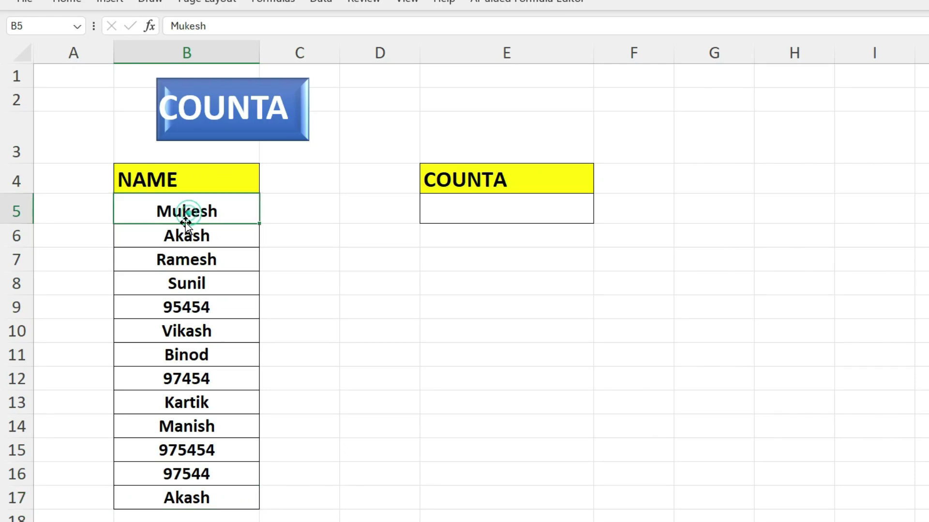
pyautogui.click(204, 297)
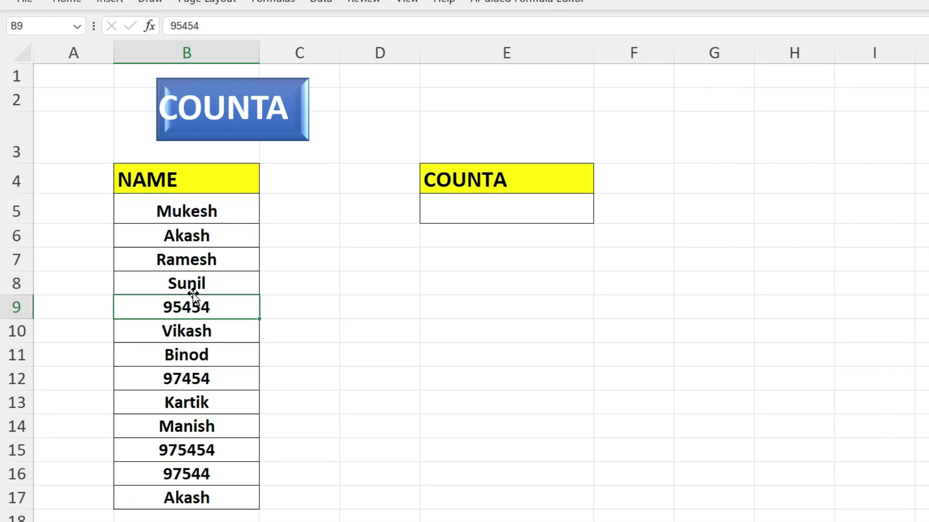
pyautogui.moveTo(185, 210); pyautogui.dragTo(186, 494)
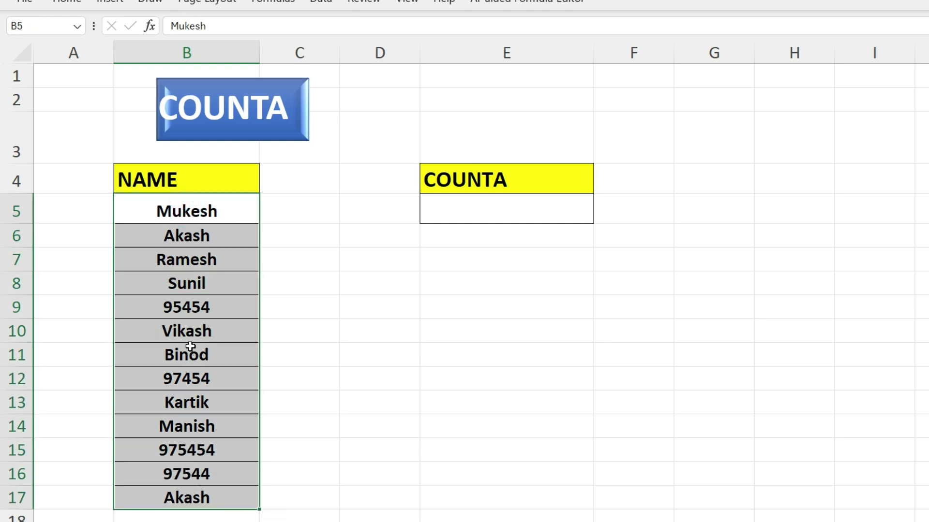
pyautogui.click(185, 380)
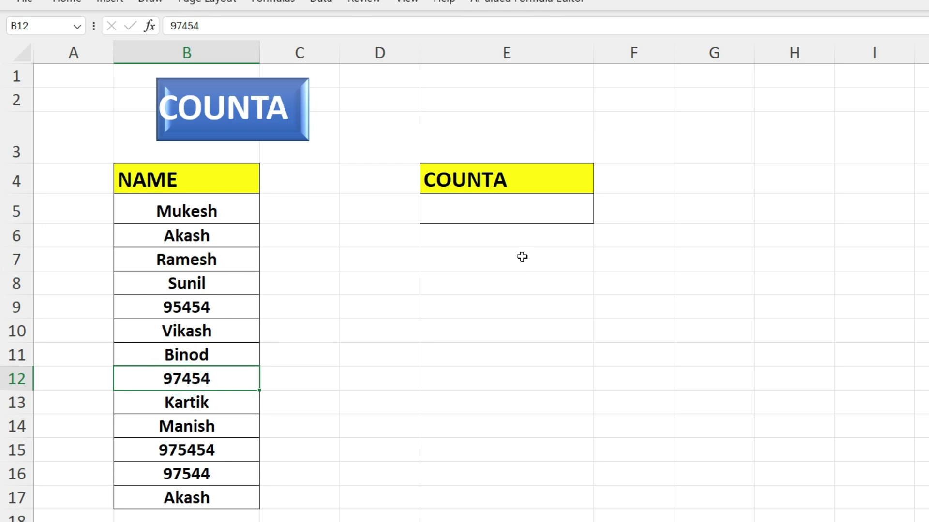
pyautogui.click(494, 211)
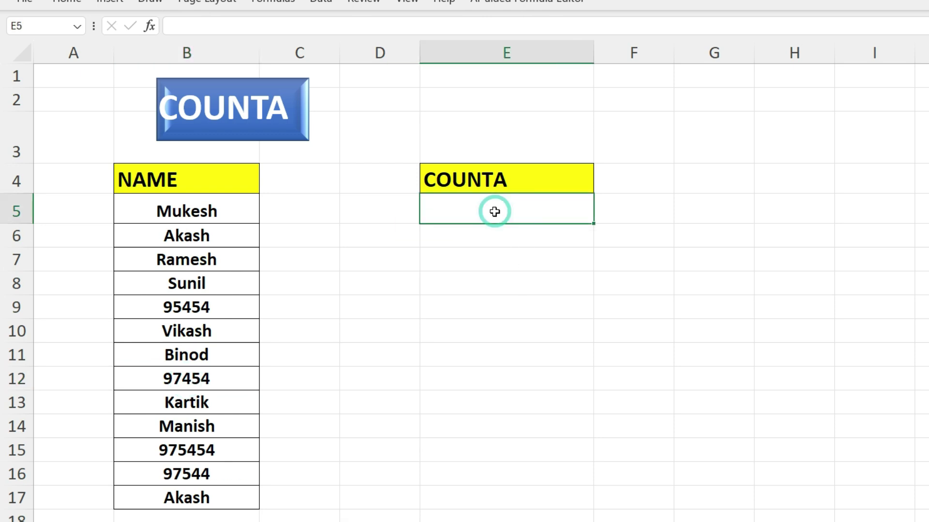
pyautogui.write('=')
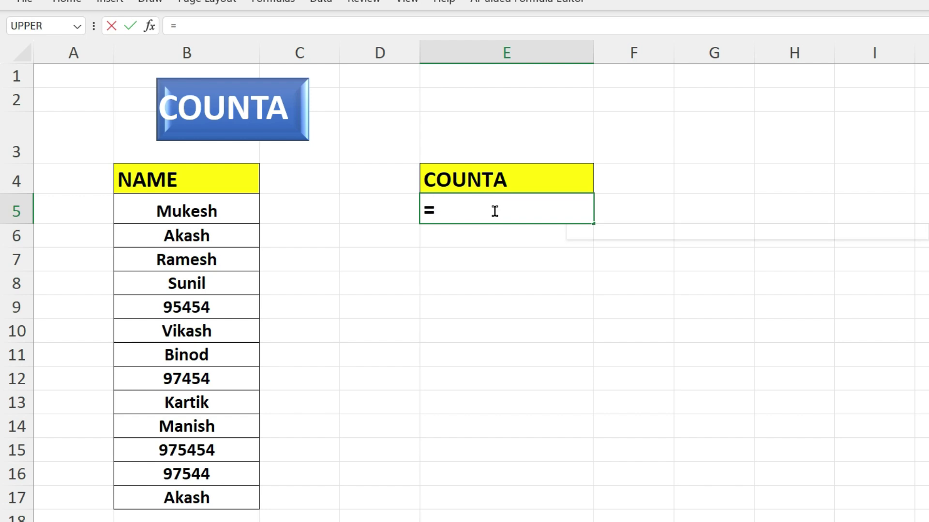
pyautogui.write('COUNTA')
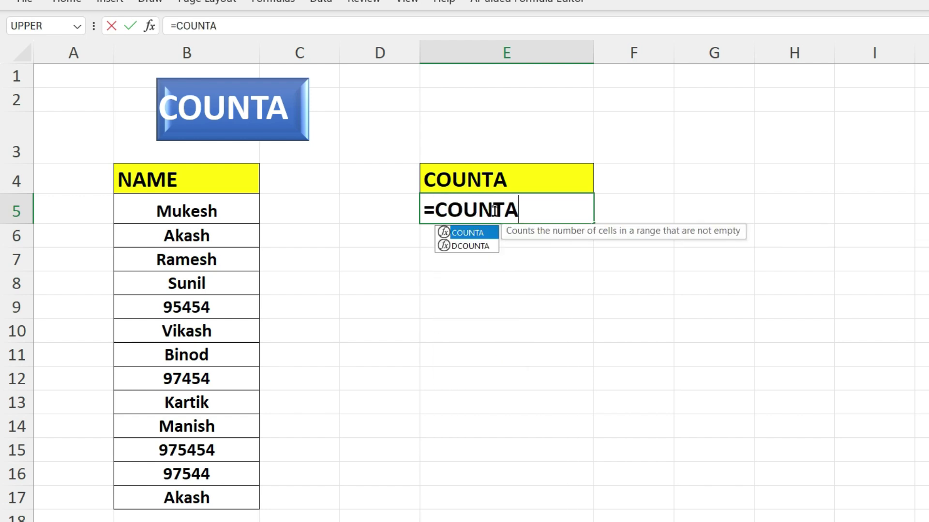
pyautogui.write('(')
pyautogui.moveTo(199, 208); pyautogui.dragTo(192, 495)
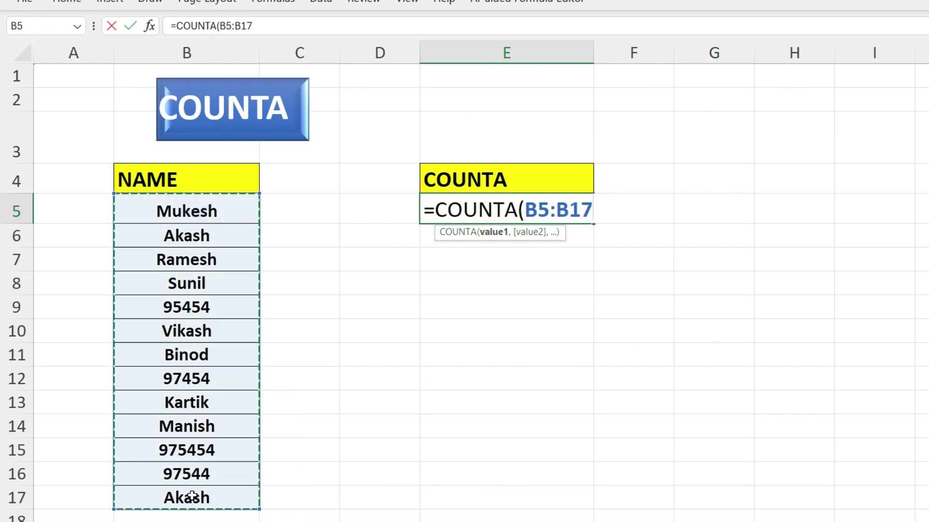
pyautogui.write(')')
pyautogui.press('Return')
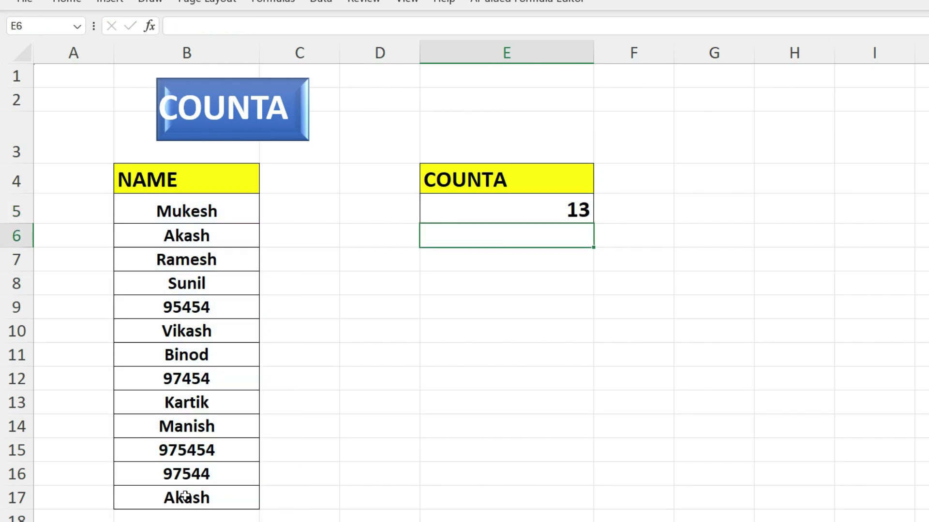
pyautogui.click(573, 209)
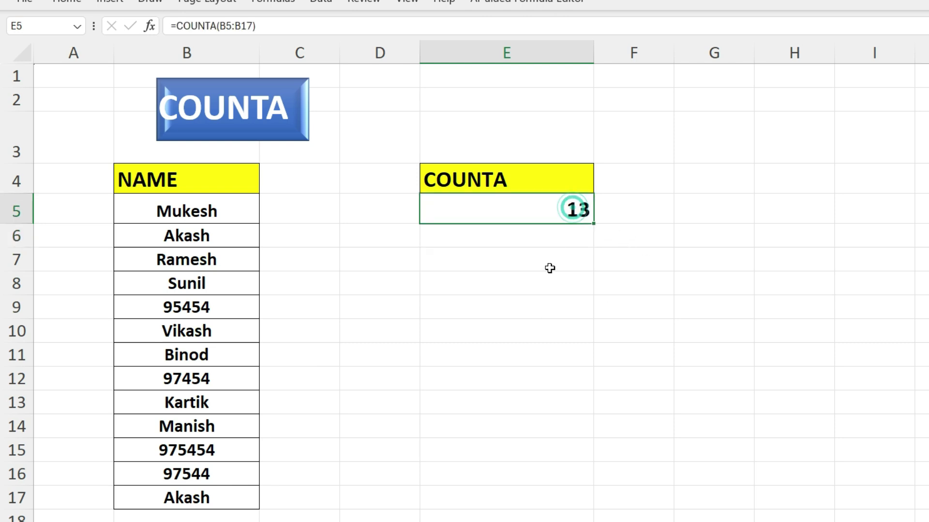
# Step: Count only the numeric entries of the NAME column in E7 with =COUNT(B5:B17), for comparison with COUNTA
pyautogui.click(531, 257)
pyautogui.write('=')
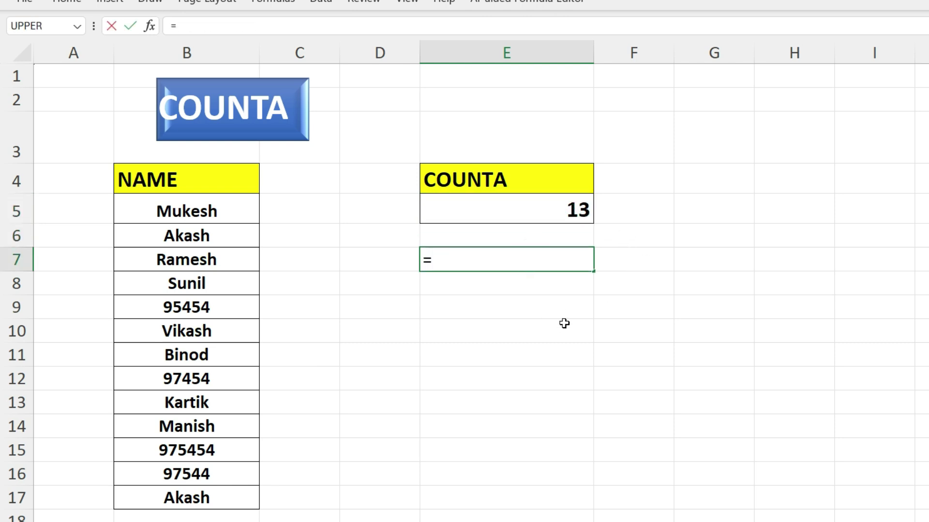
pyautogui.write('COUNT(')
pyautogui.moveTo(189, 208); pyautogui.dragTo(192, 496)
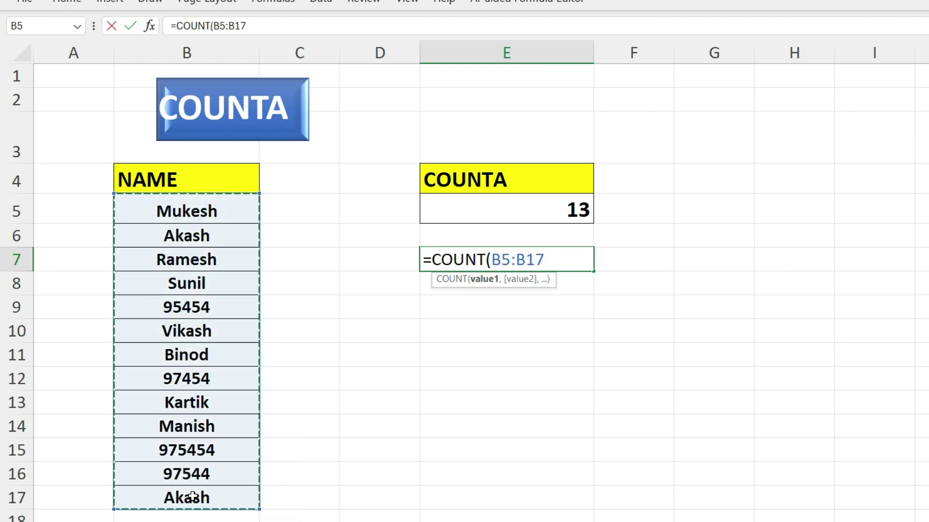
pyautogui.write(')')
pyautogui.press('Return')
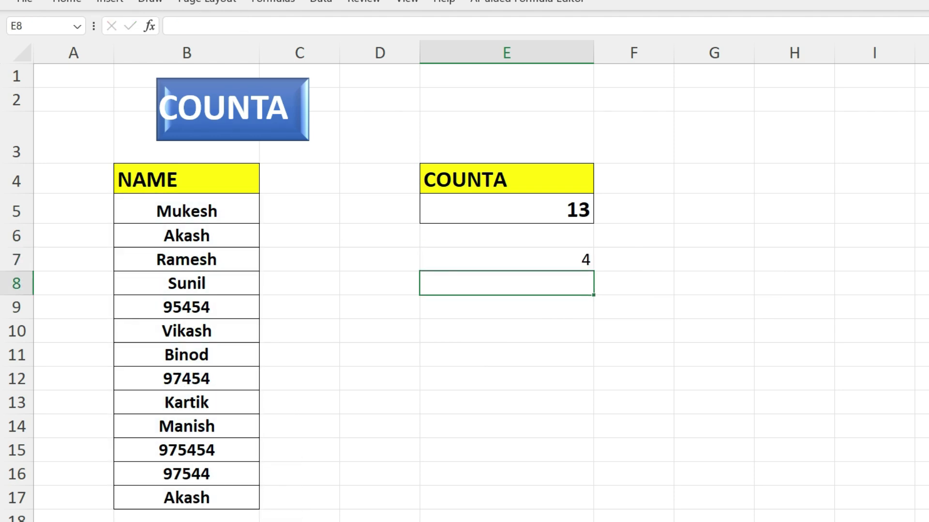
pyautogui.click(536, 261)
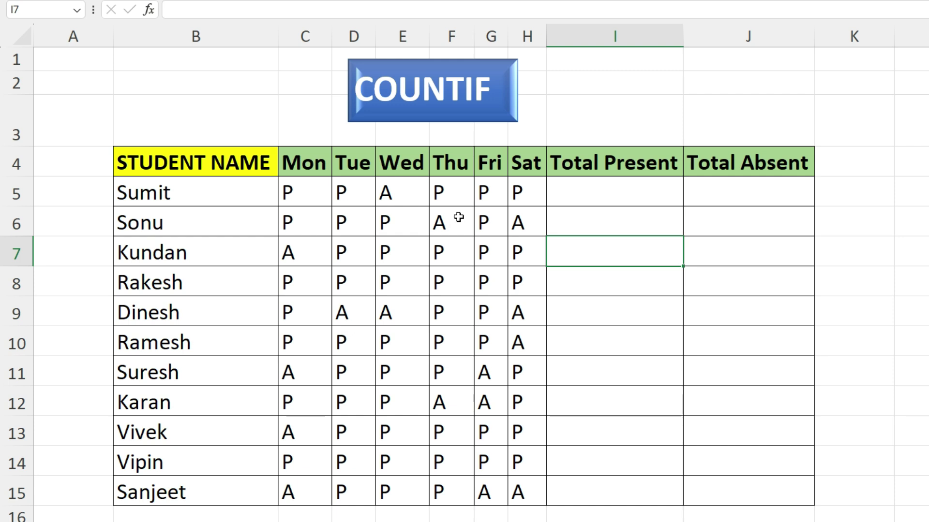
# Step: Look over the attendance table and count the first student's present days in I5, under Total Present, with =COUNTIF(C5:H5,"P")
pyautogui.click(724, 185)
pyautogui.click(638, 191)
pyautogui.moveTo(210, 166); pyautogui.dragTo(207, 492)
pyautogui.moveTo(309, 170); pyautogui.dragTo(512, 397)
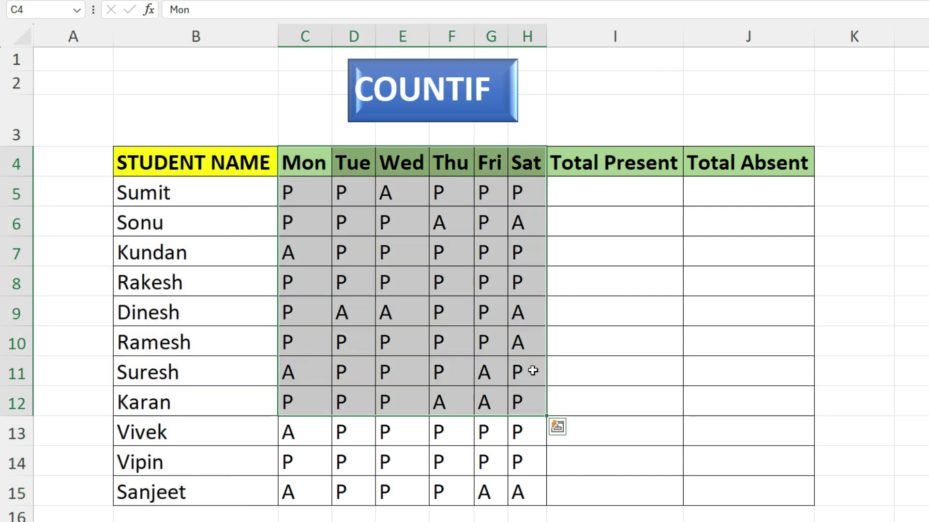
pyautogui.click(594, 189)
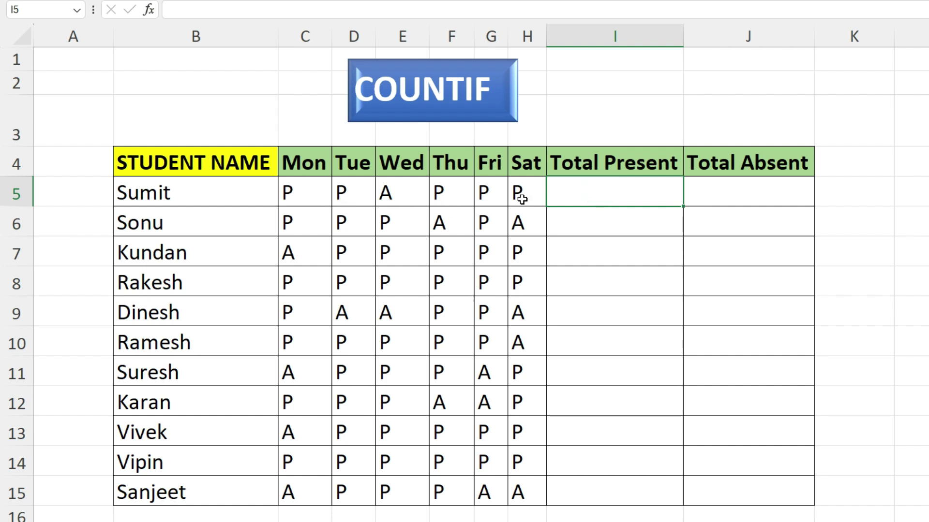
pyautogui.write('=COUNTIF')
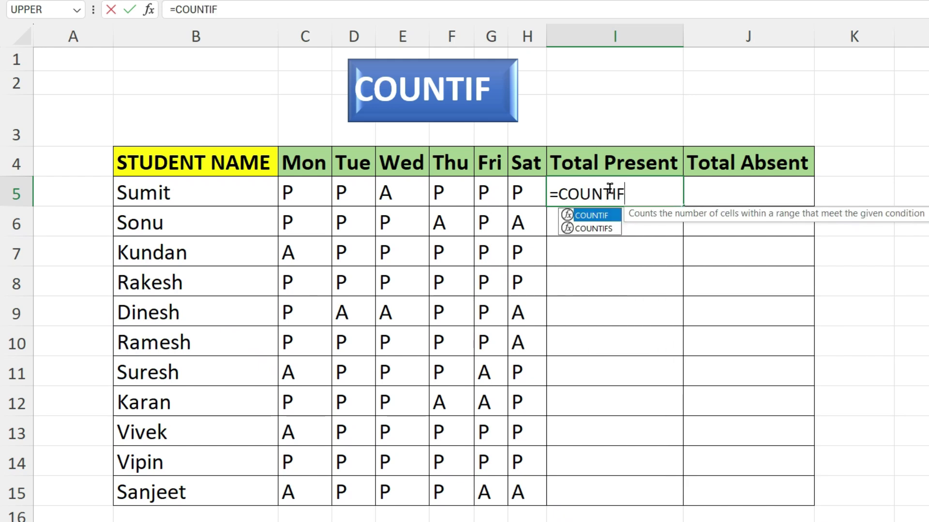
pyautogui.write('(')
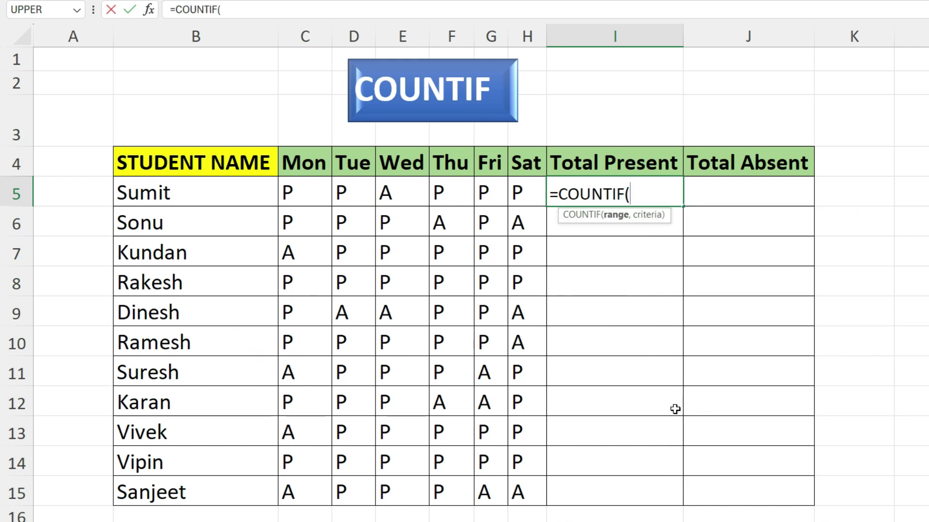
pyautogui.moveTo(297, 193); pyautogui.dragTo(520, 191)
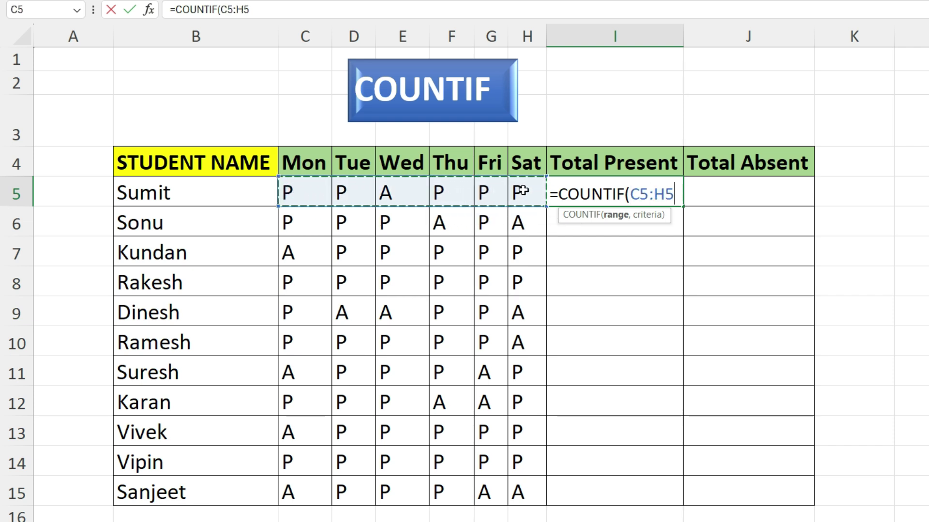
pyautogui.write(',"')
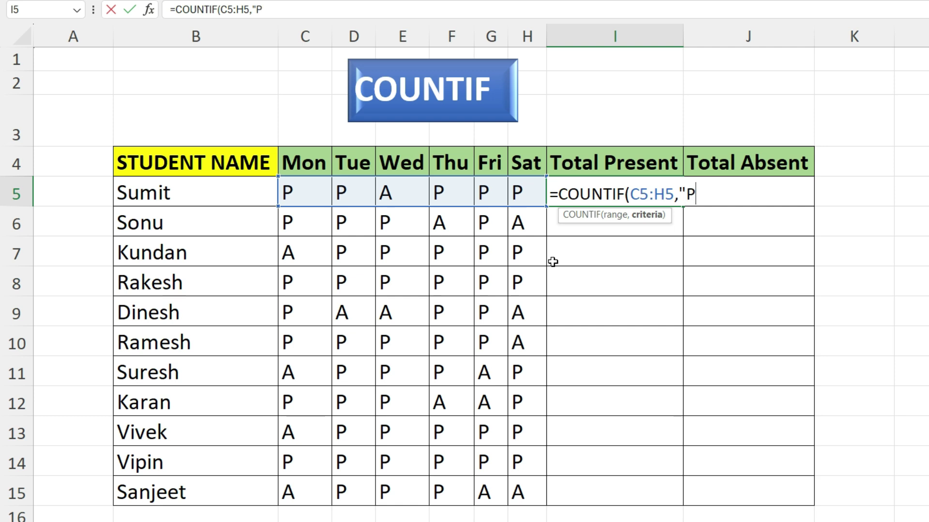
pyautogui.write('P")')
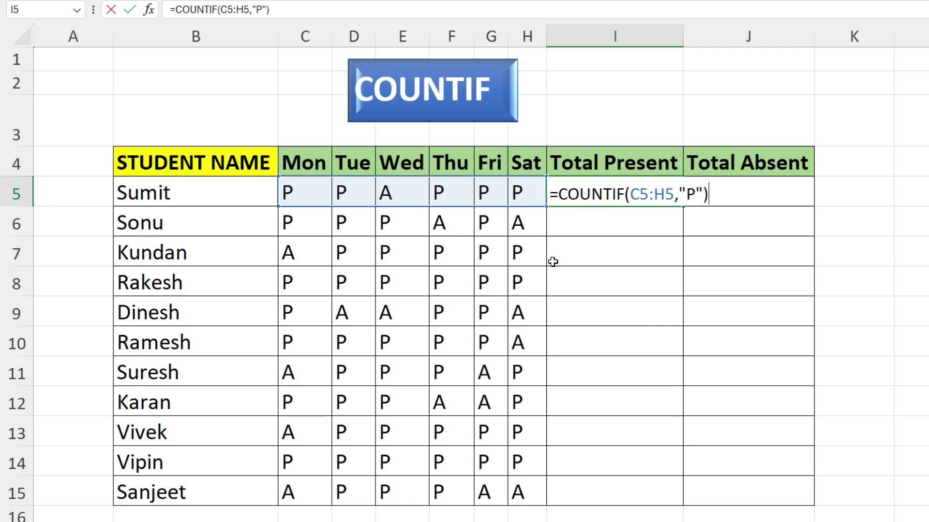
pyautogui.press('Return')
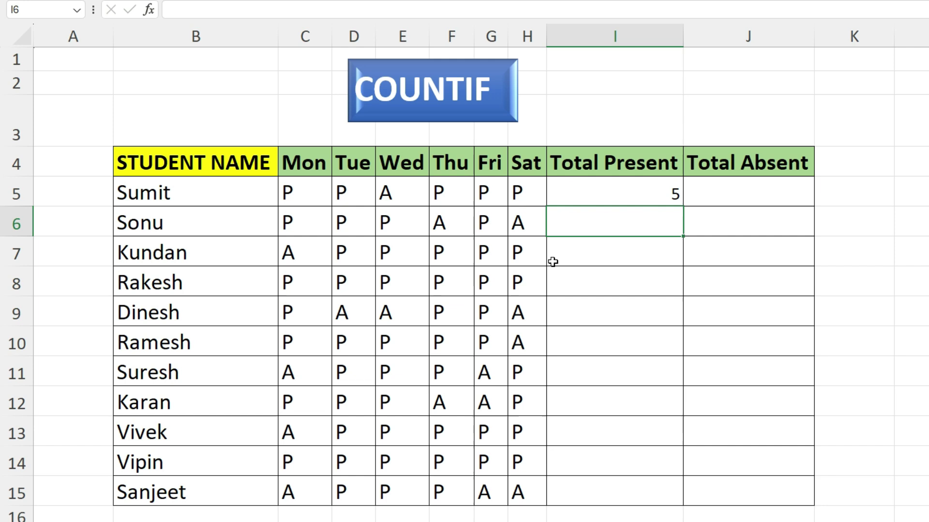
pyautogui.click(620, 198)
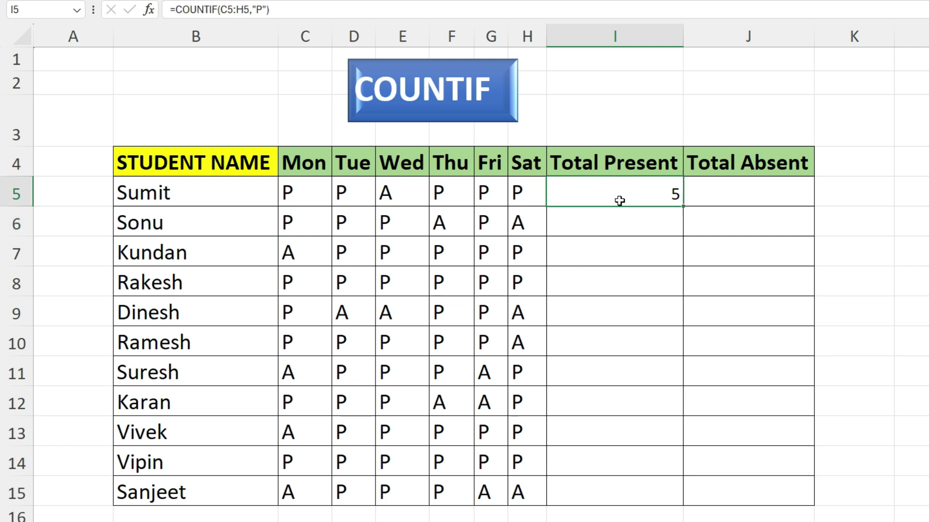
# Step: Count the first student's absent days in J5, under Total Absent, with =COUNTIF(C5:H5,"A")
pyautogui.click(716, 192)
pyautogui.write('=COU')
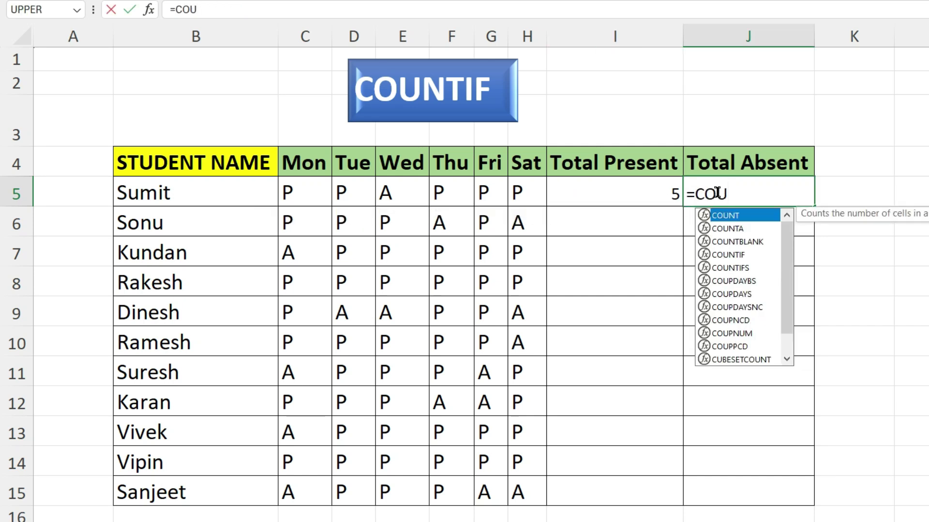
pyautogui.press('Down')
pyautogui.press('Down')
pyautogui.press('Down')
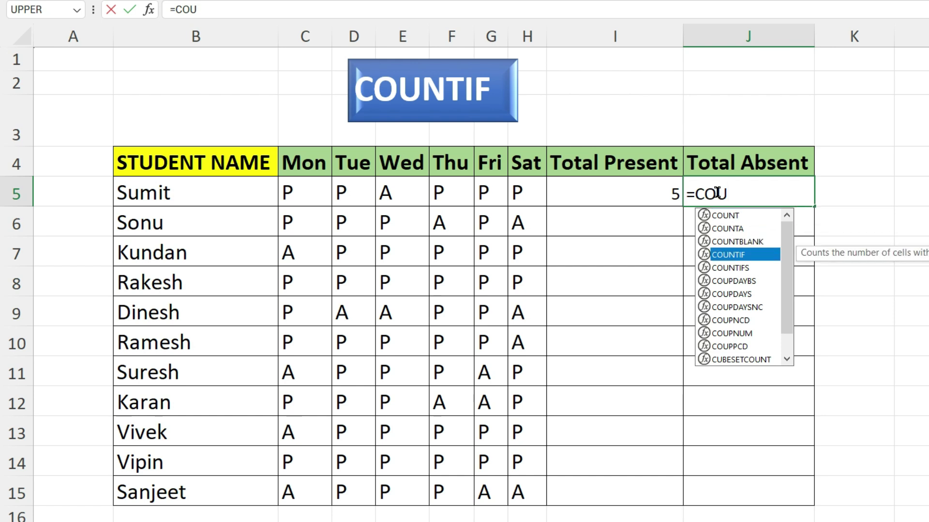
pyautogui.press('Tab')
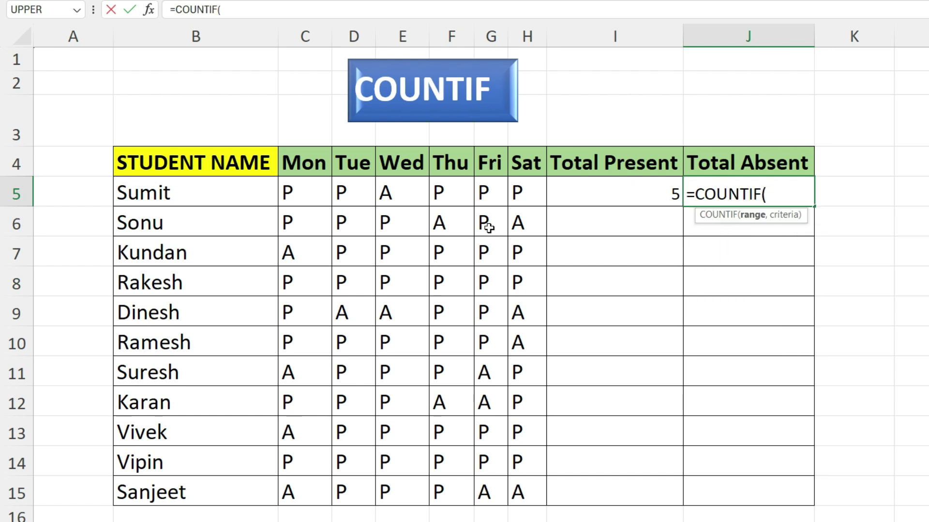
pyautogui.moveTo(308, 193); pyautogui.dragTo(517, 195)
pyautogui.write(',')
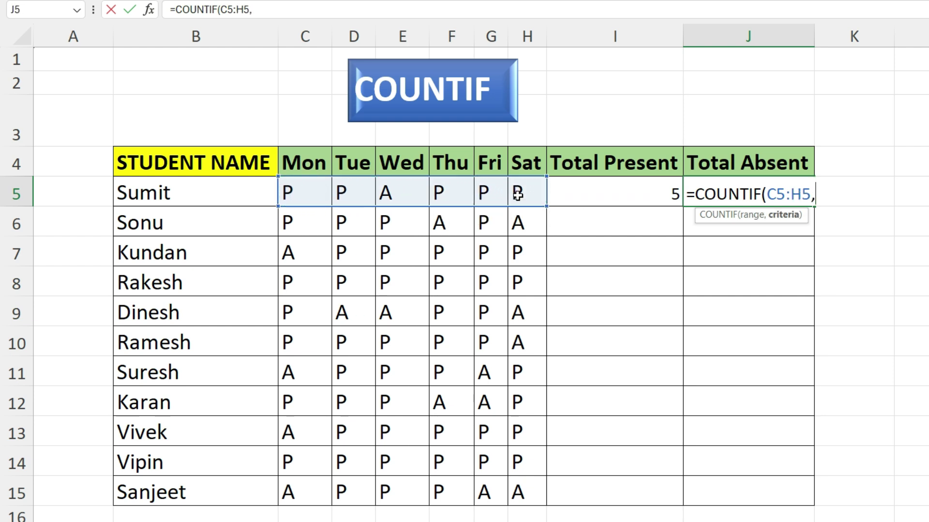
pyautogui.write('"A')
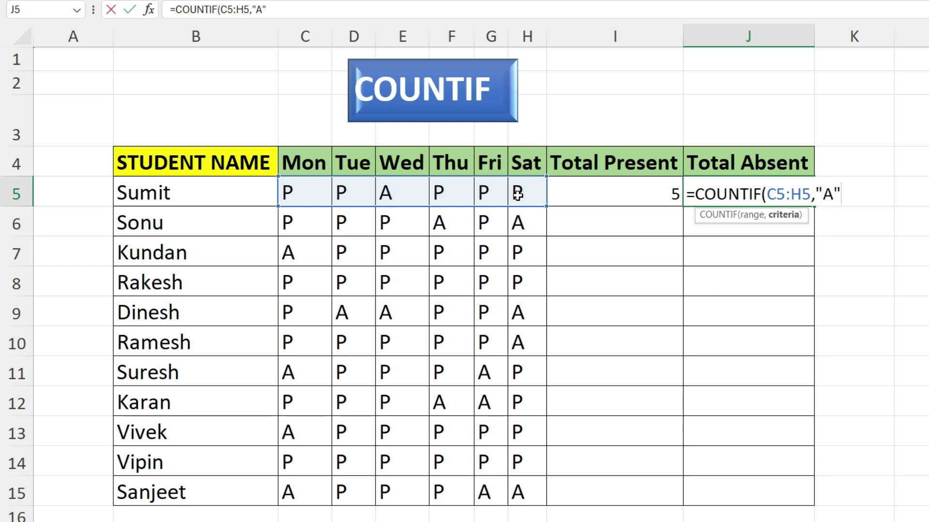
pyautogui.write('"')
pyautogui.press('Return')
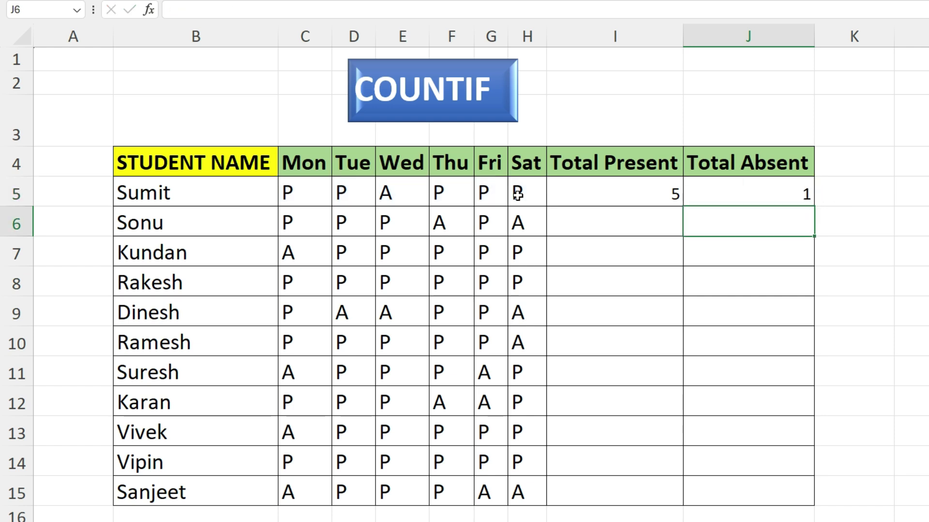
# Step: Fill the Total Present and Total Absent formulas from row 5 down to row 15 for all students
pyautogui.click(732, 184)
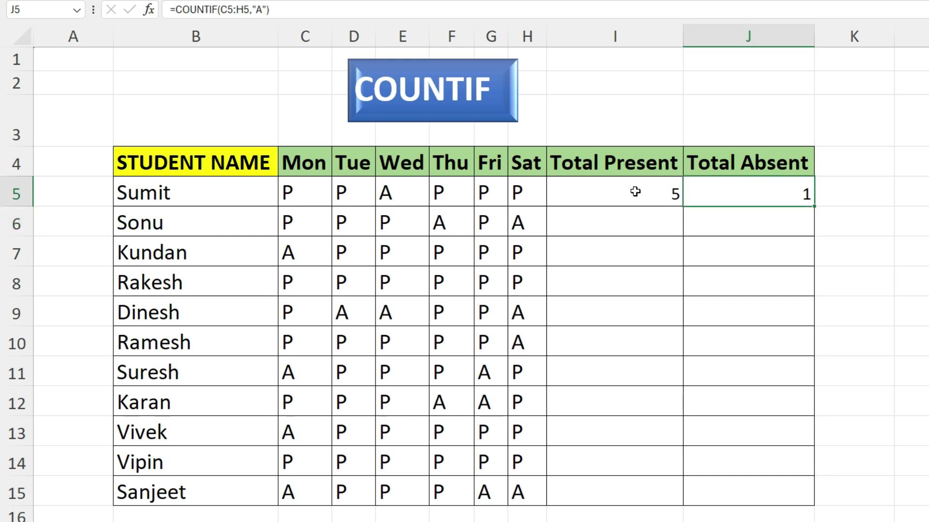
pyautogui.click(635, 192)
pyautogui.moveTo(635, 191); pyautogui.dragTo(640, 486)
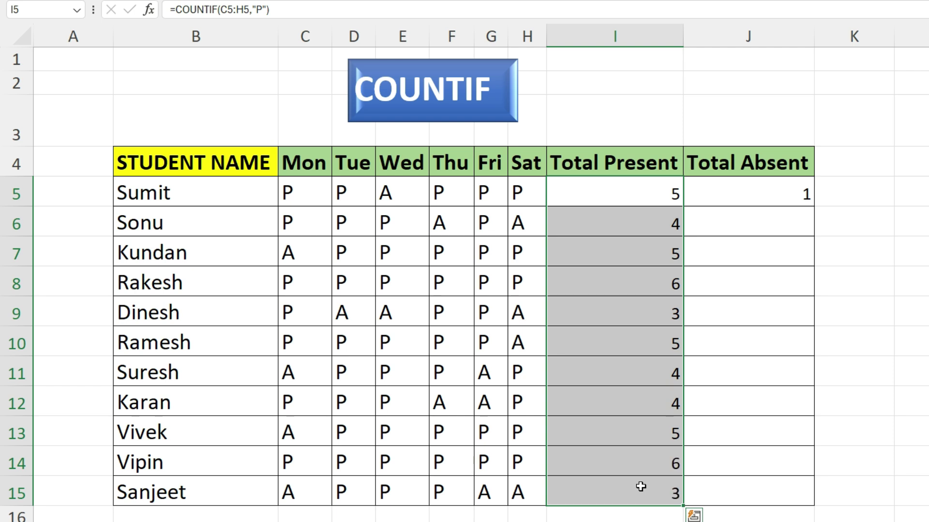
pyautogui.moveTo(745, 194); pyautogui.dragTo(761, 486)
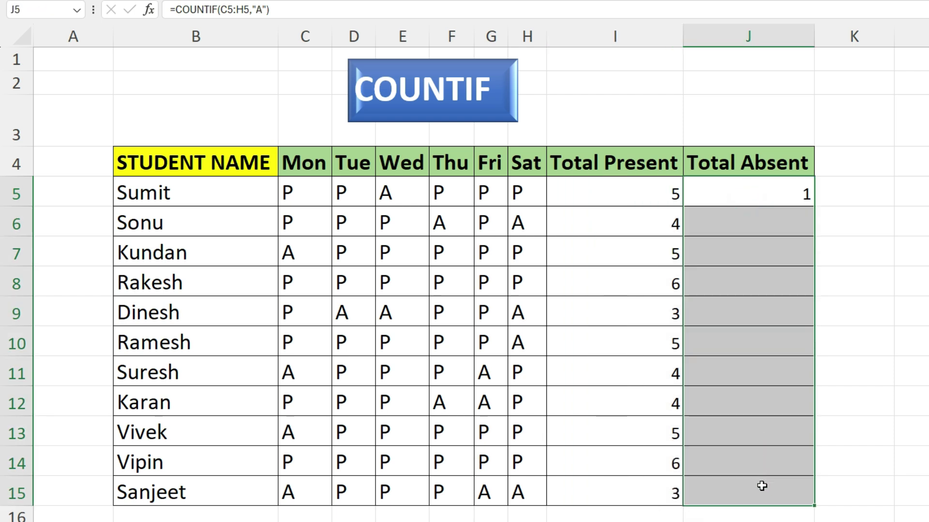
pyautogui.hotkey('ctrl', 'd')
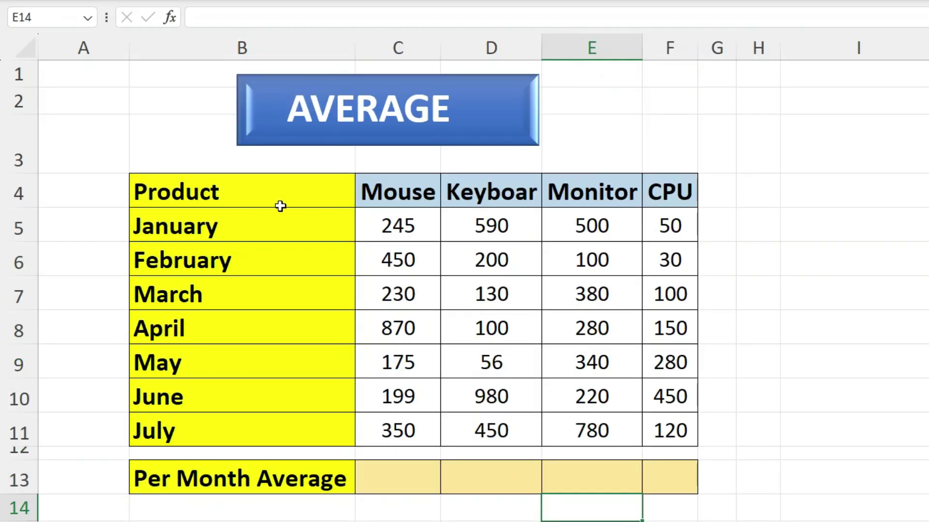
# Step: Look over the product table, average the Mouse values in C13 with =AVERAGE(C5:C11), and fill the formula across Per Month Average to F13
pyautogui.moveTo(206, 192); pyautogui.dragTo(208, 426)
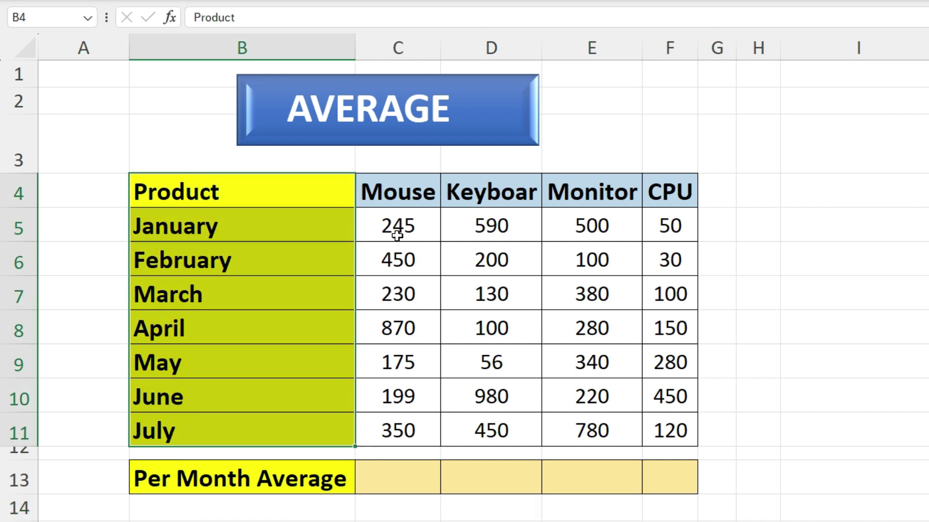
pyautogui.click(394, 193)
pyautogui.click(457, 193)
pyautogui.click(588, 201)
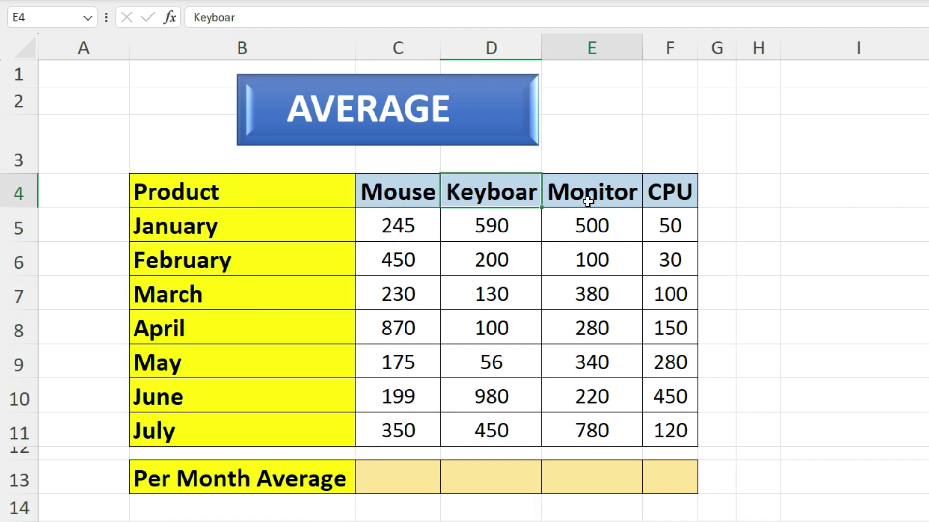
pyautogui.click(680, 191)
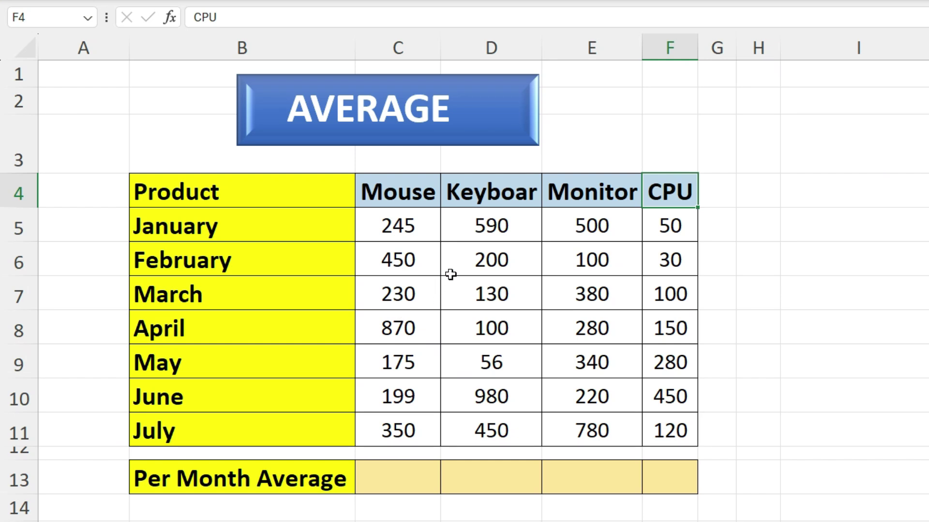
pyautogui.click(395, 473)
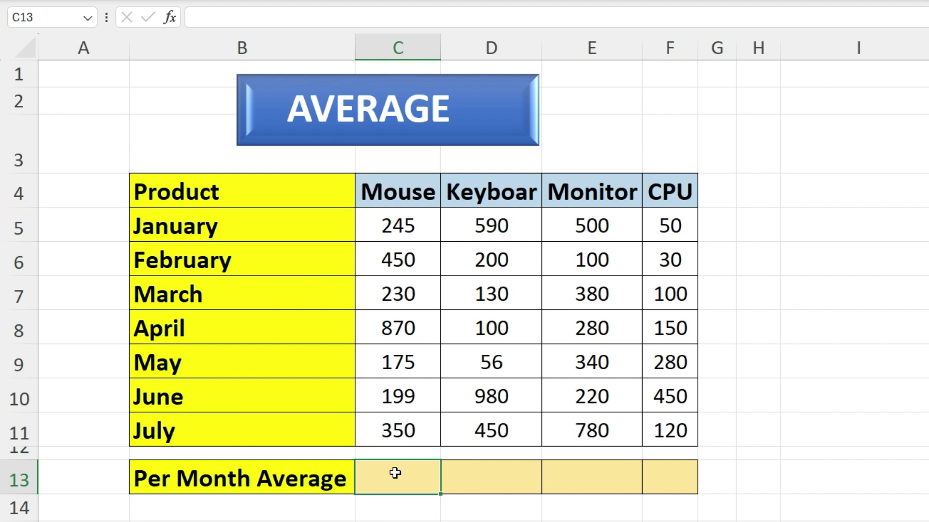
pyautogui.write('=AVER')
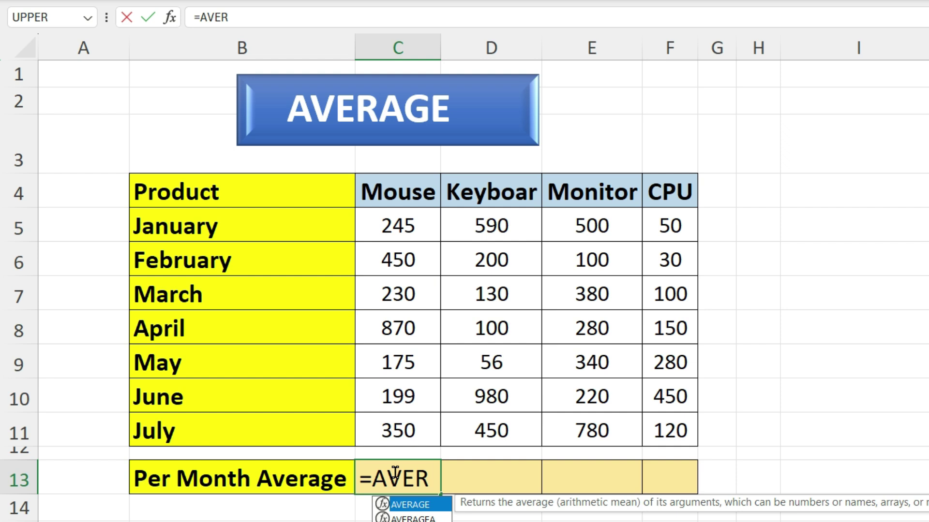
pyautogui.press('Tab')
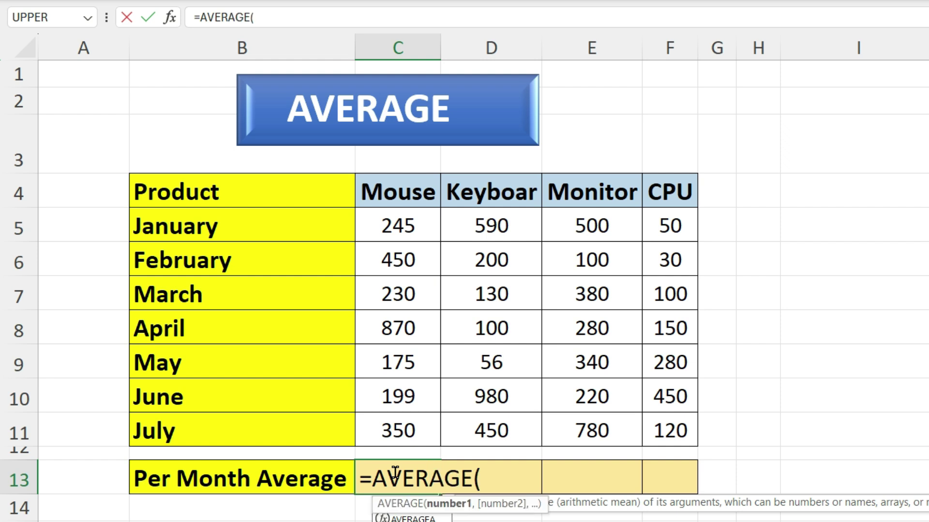
pyautogui.moveTo(392, 222); pyautogui.dragTo(390, 414)
pyautogui.write(')')
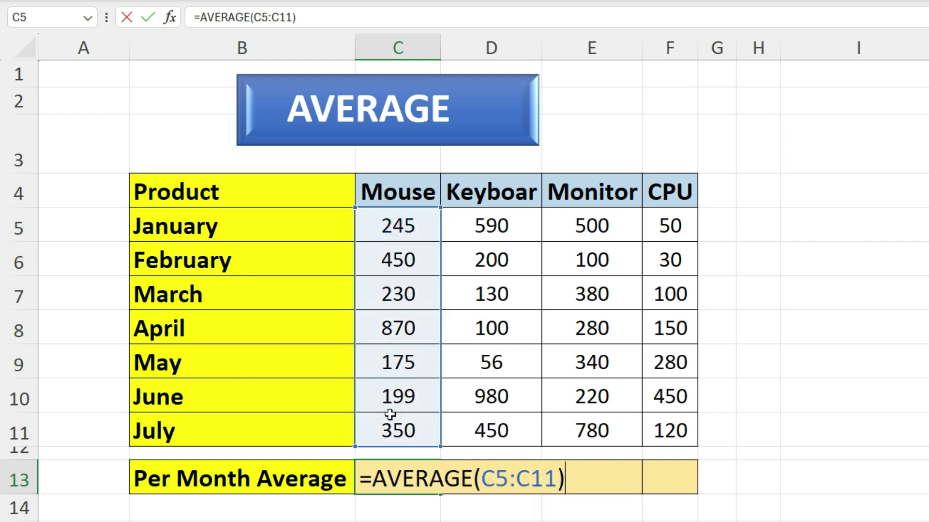
pyautogui.press('Return')
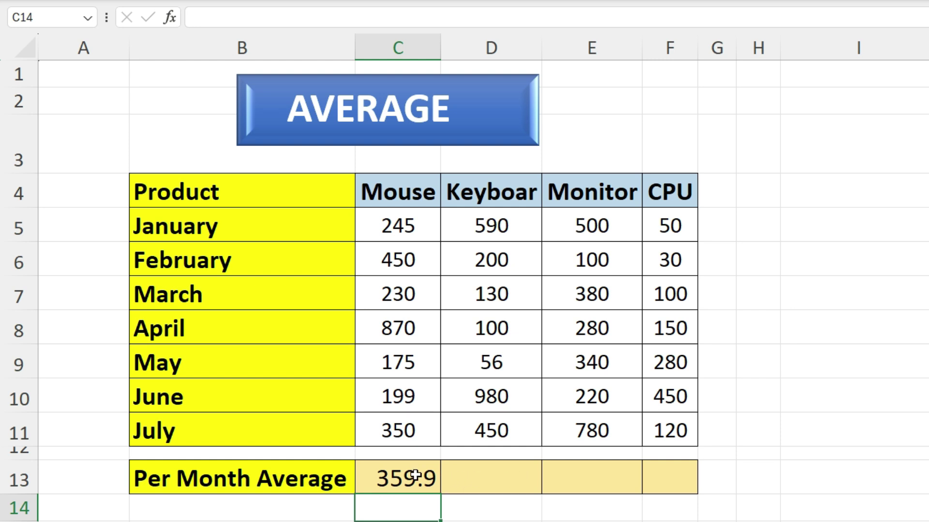
pyautogui.moveTo(398, 476); pyautogui.dragTo(659, 480)
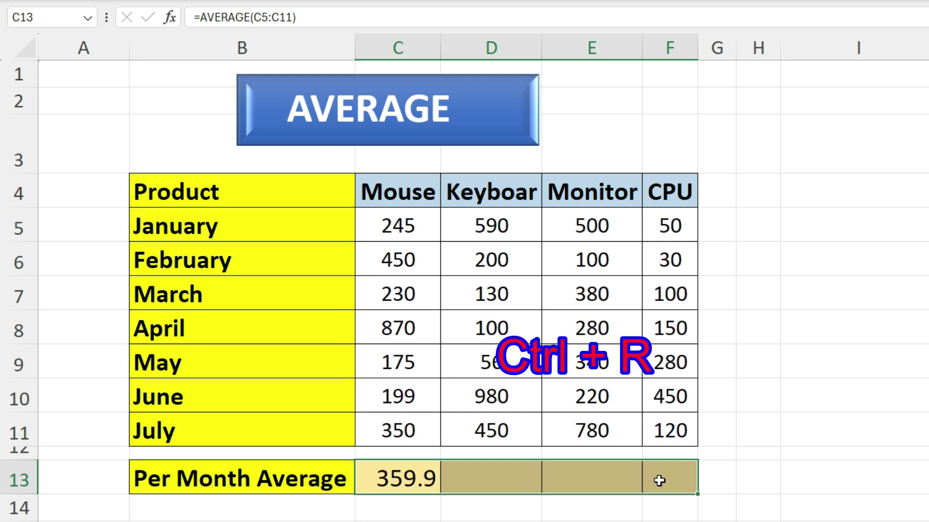
pyautogui.hotkey('ctrl', 'r')
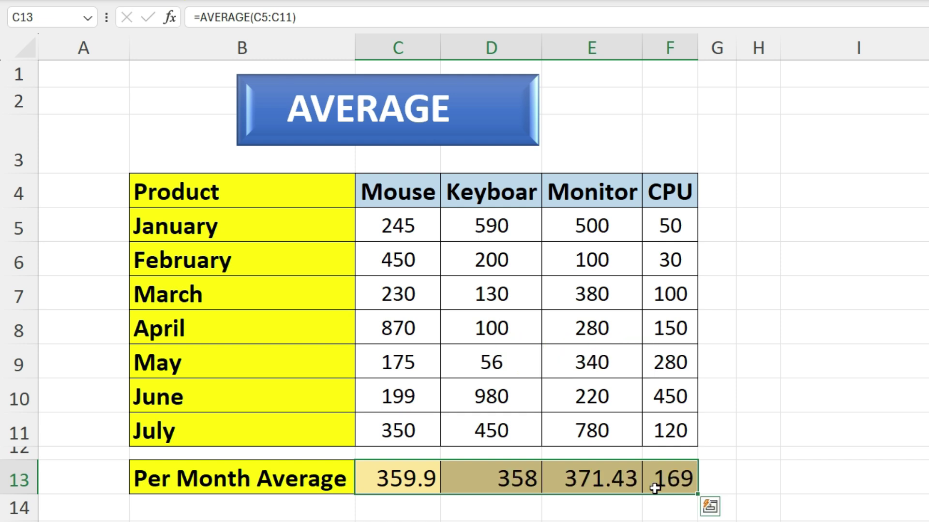